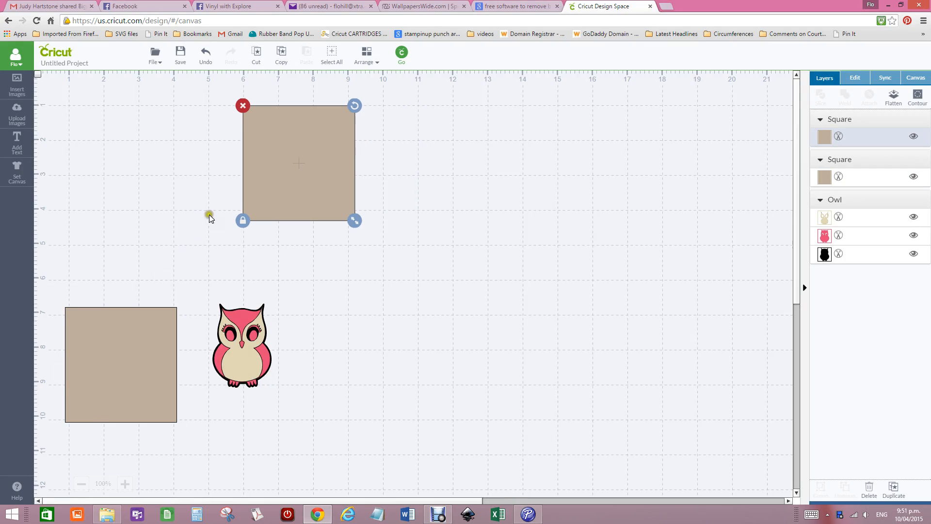
Move the upper square to about X 3.94 in, Y 1.02 in, and the owl down to about X 5.02 in, Y 9.32 in
left_click_drag(293, 190, 228, 187)
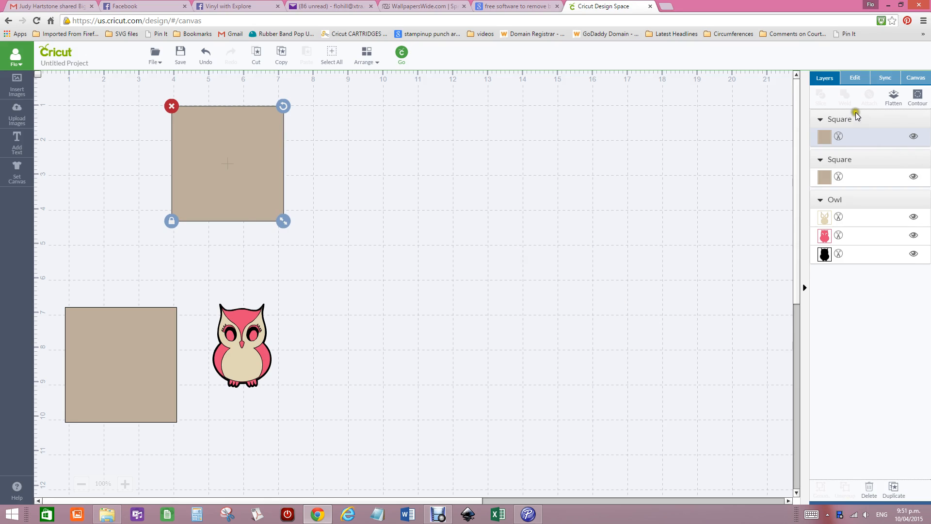
left_click(853, 78)
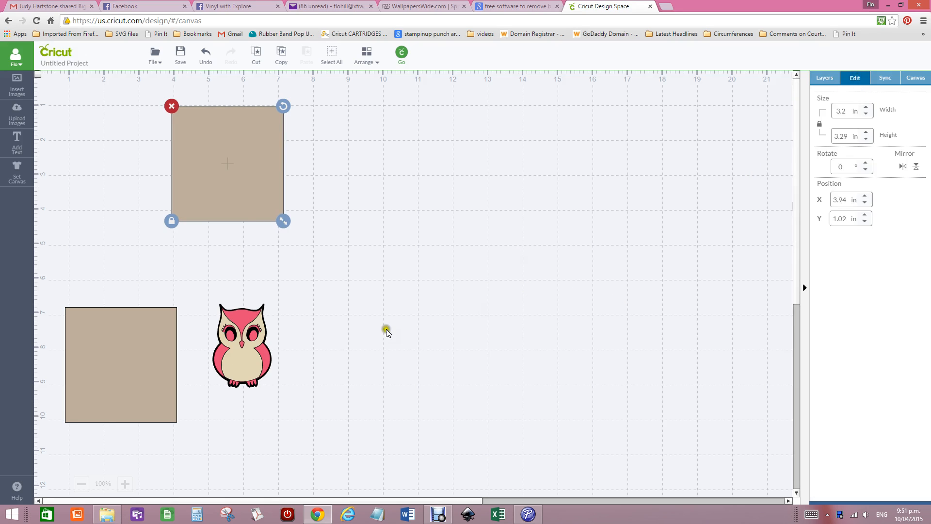
left_click_drag(233, 357, 229, 449)
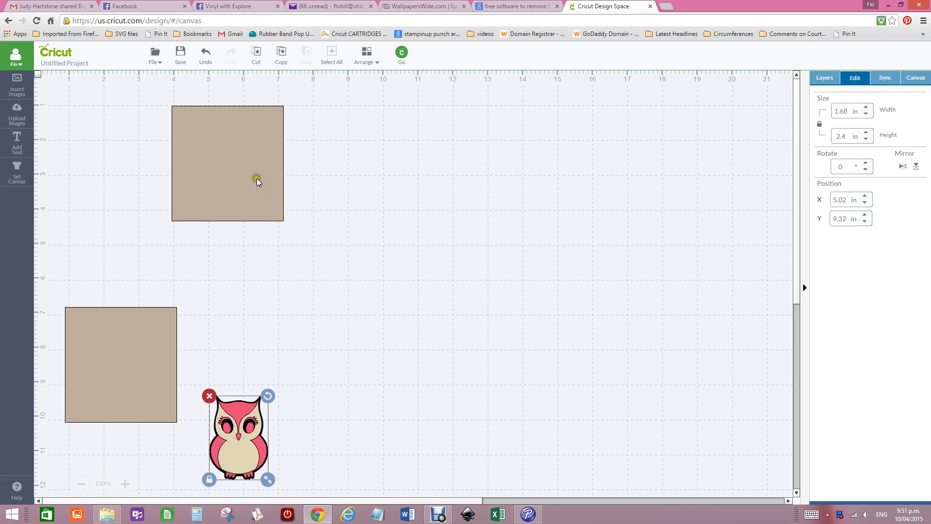
left_click(820, 124)
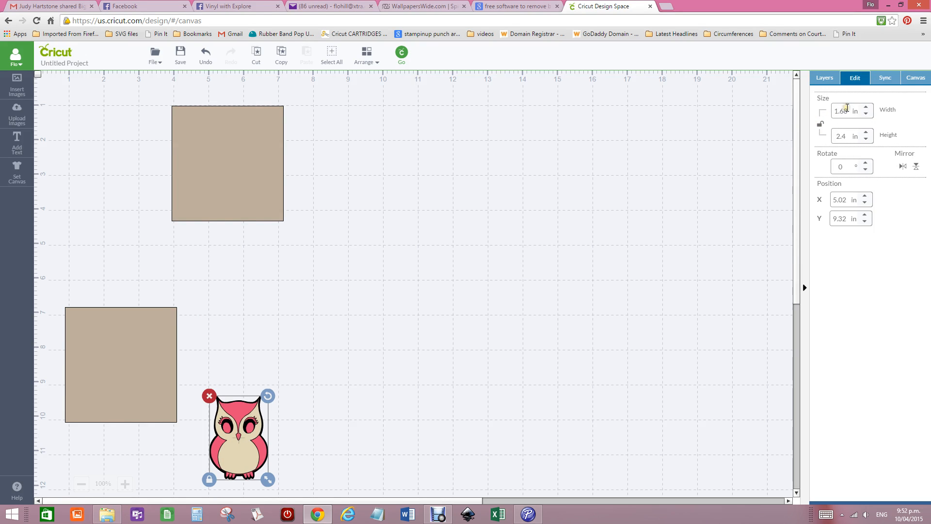
left_click_drag(848, 112, 826, 119)
left_click_drag(849, 137, 830, 137)
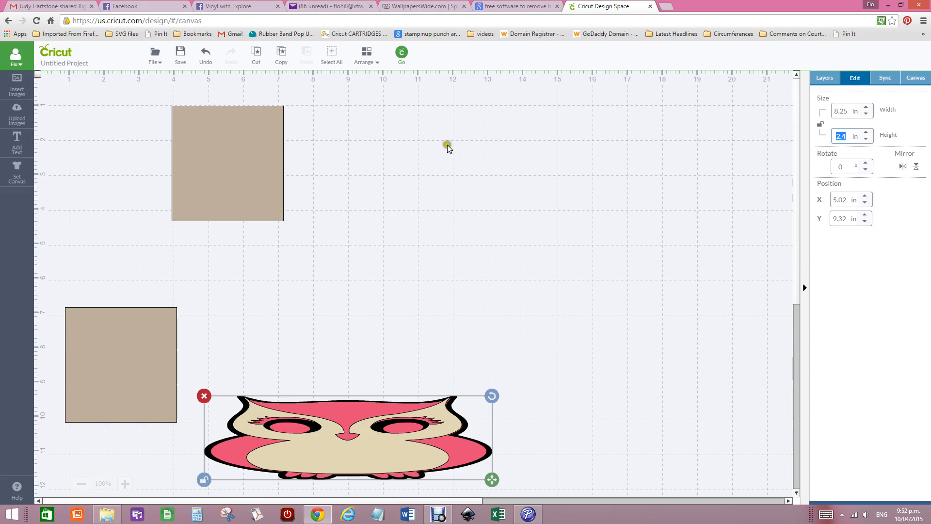
left_click(206, 57)
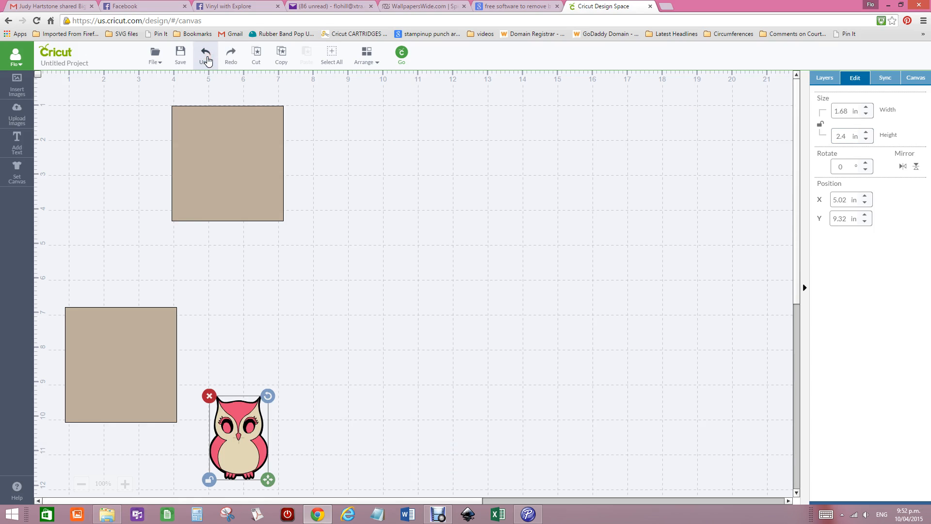
Set the upper square's width to 8.25 in and reshape it with unlocked proportions to about 8.35 by 5.59 in, at about X 5.11 in, Y 0.95 in
left_click(207, 185)
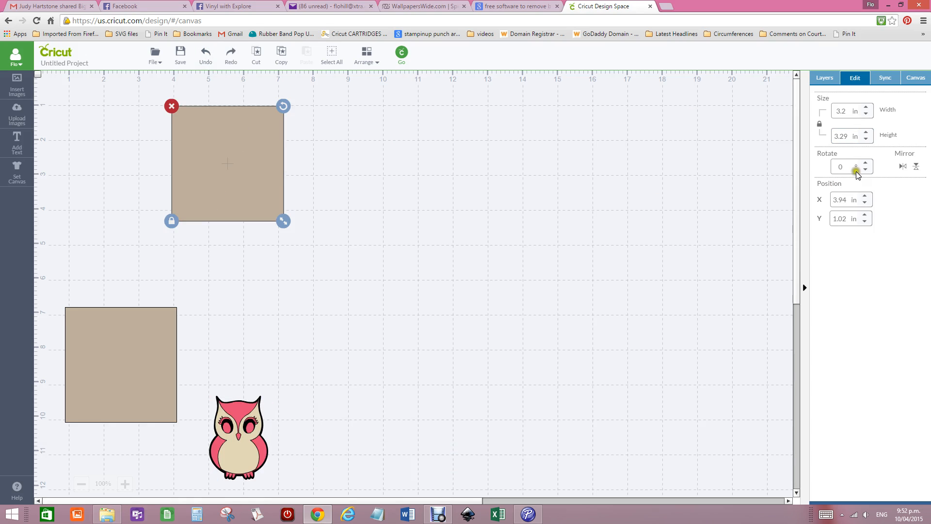
left_click_drag(851, 112, 829, 111)
left_click(819, 123)
left_click_drag(403, 219, 439, 215)
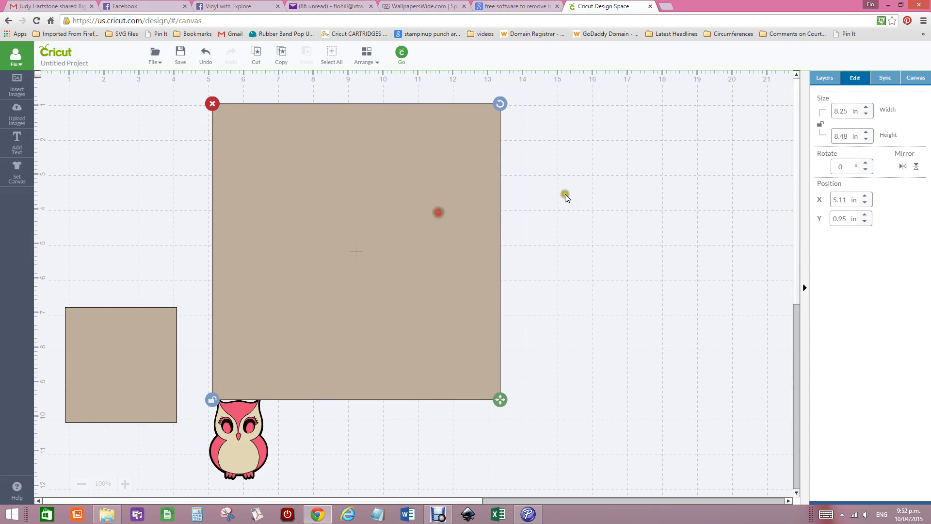
left_click_drag(503, 410, 506, 302)
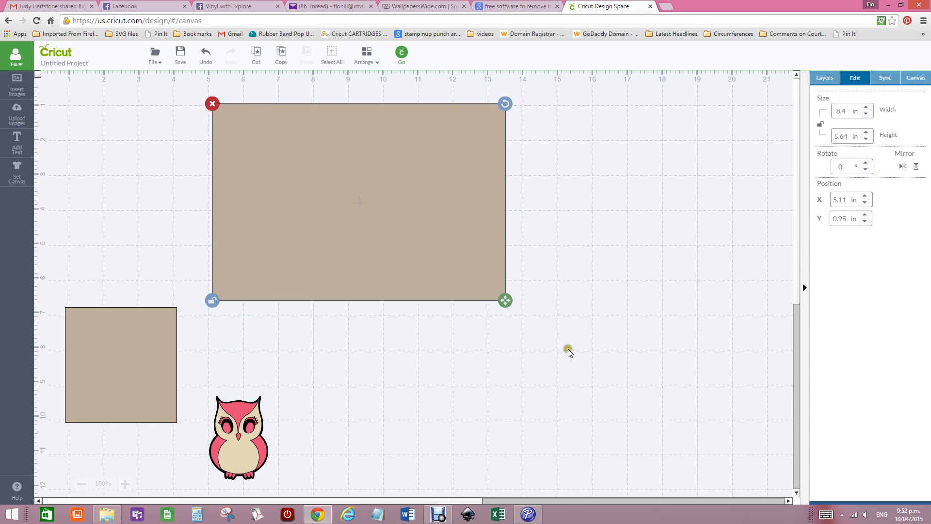
left_click_drag(505, 300, 504, 299)
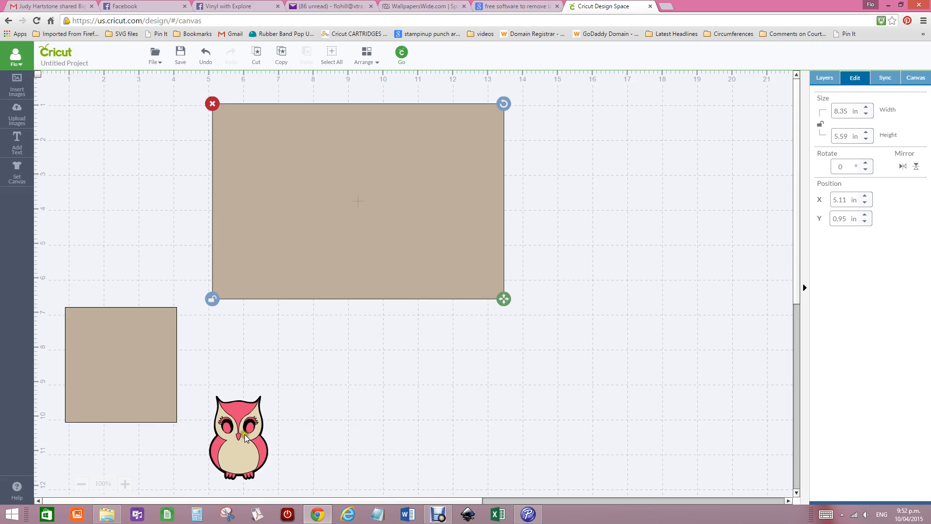
Move the owl just below the large rectangle, to about X 7.18 in, Y 7.54 in, and bring it to the front
left_click(248, 412)
left_click_drag(247, 413, 319, 354)
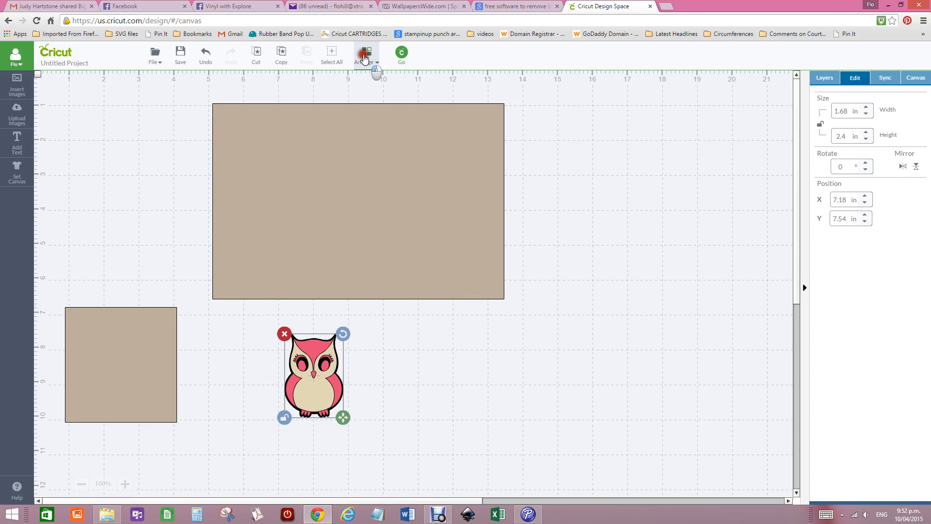
left_click(367, 64)
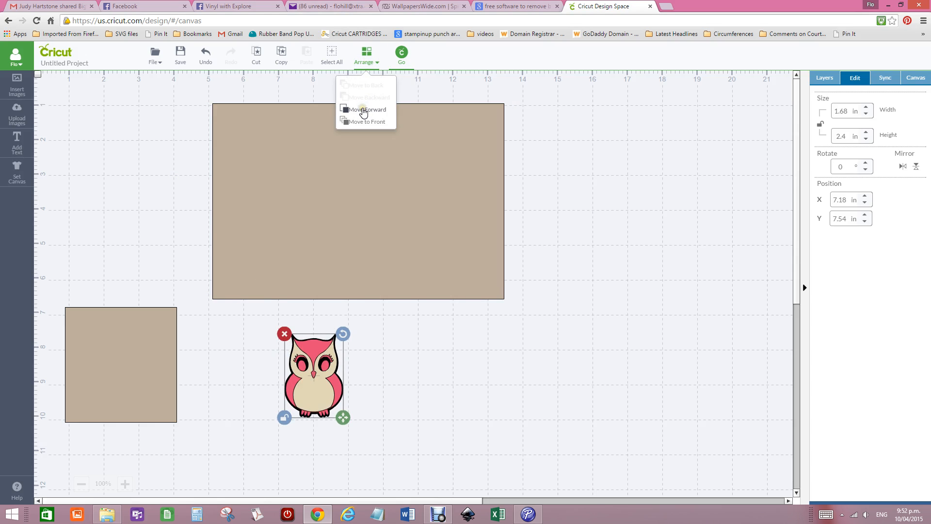
left_click(364, 110)
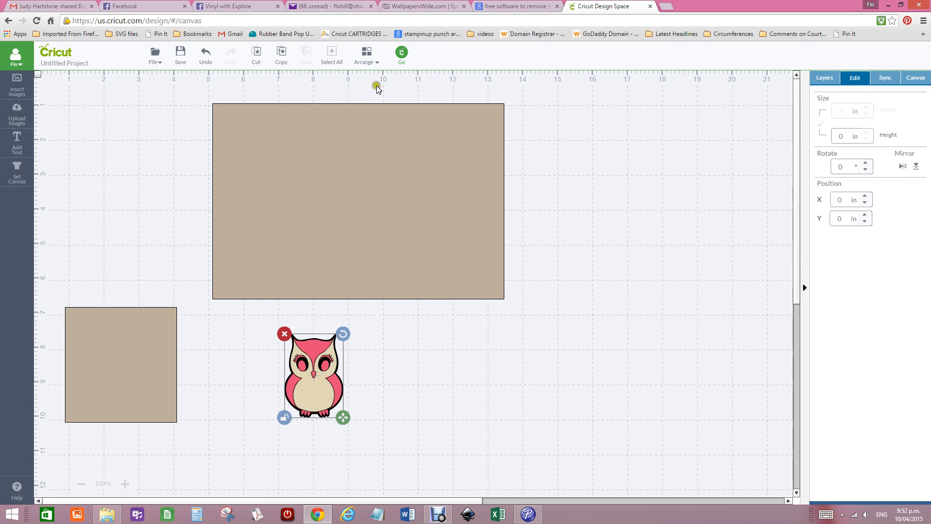
left_click(366, 56)
left_click(366, 121)
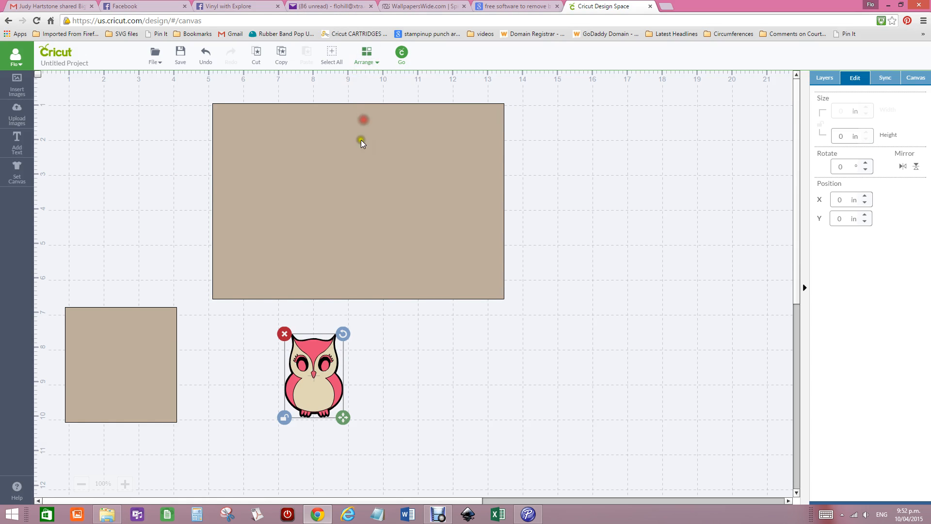
Move the owl onto the large rectangle at about X 9.38 in, Y 1.03 in, and undo the trial enlargement
left_click(323, 394)
left_click_drag(325, 397, 429, 206)
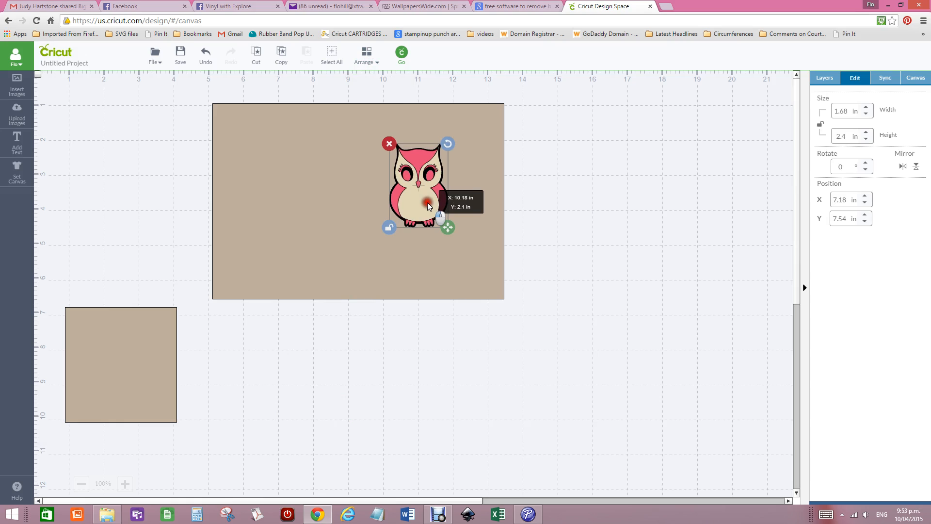
left_click_drag(429, 206, 483, 278)
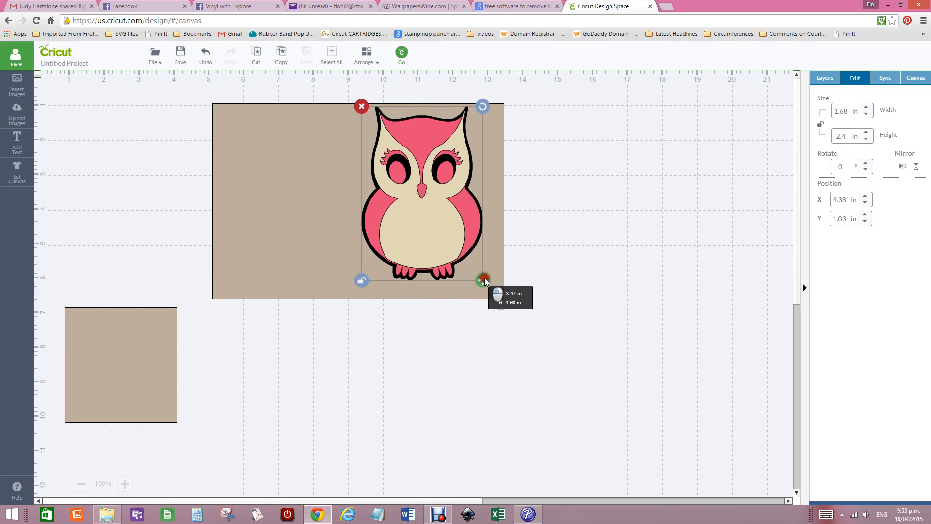
left_click(206, 53)
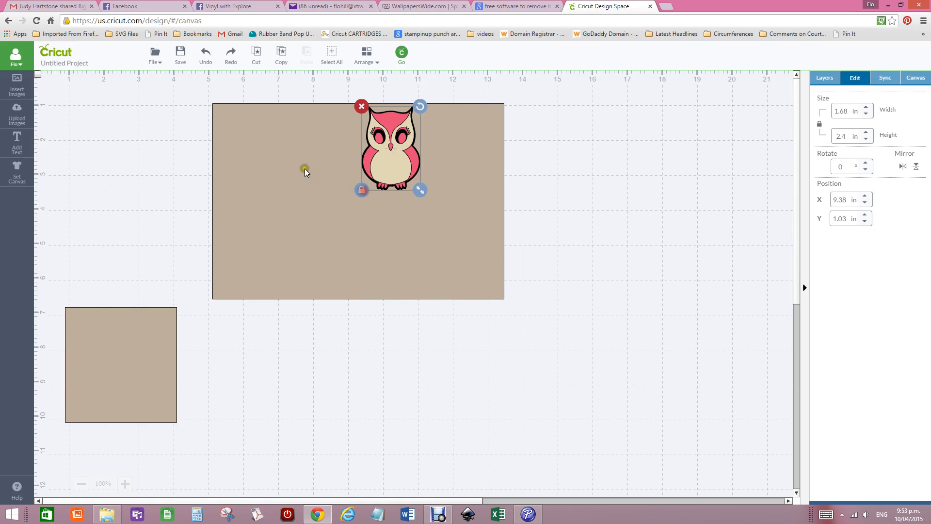
Enlarge the owl with locked proportions to about 3.85 by 5.5 in, filling the right half of the large rectangle
left_click_drag(422, 189, 499, 304)
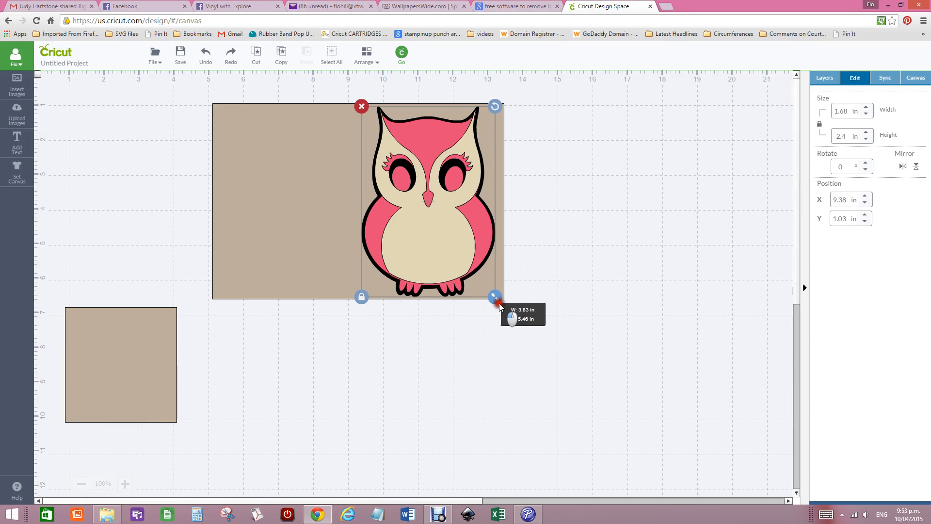
left_click_drag(449, 226, 450, 223)
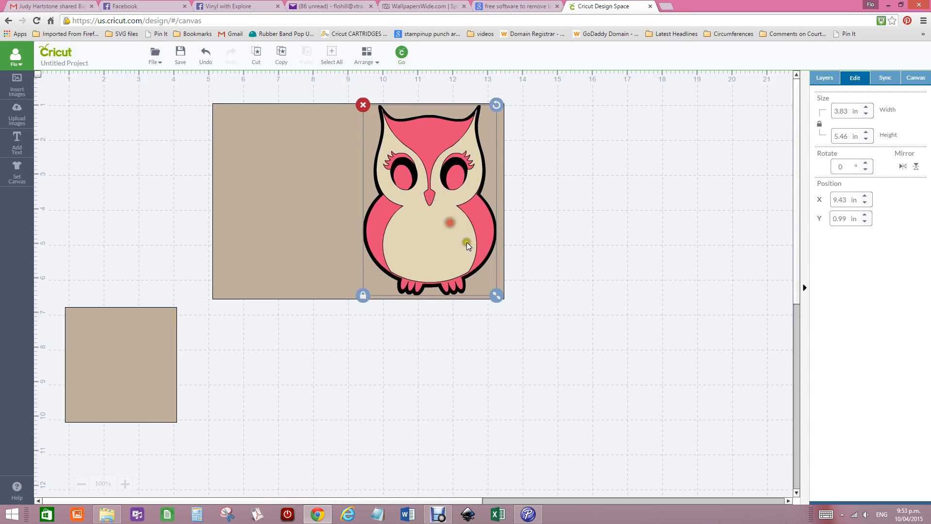
left_click_drag(497, 295, 499, 299)
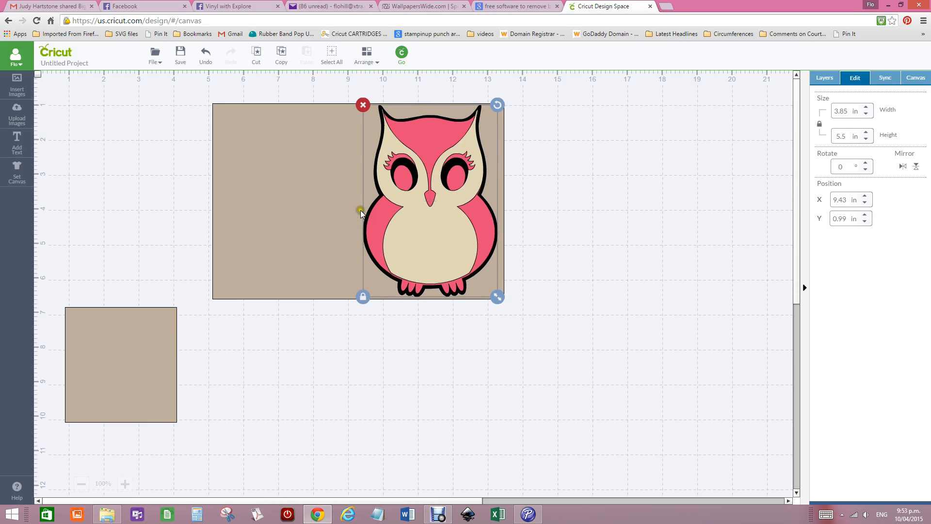
Hide the owl's black backing layer to view the remaining layers off the rectangle, and restore the owl on the right half
left_click(827, 78)
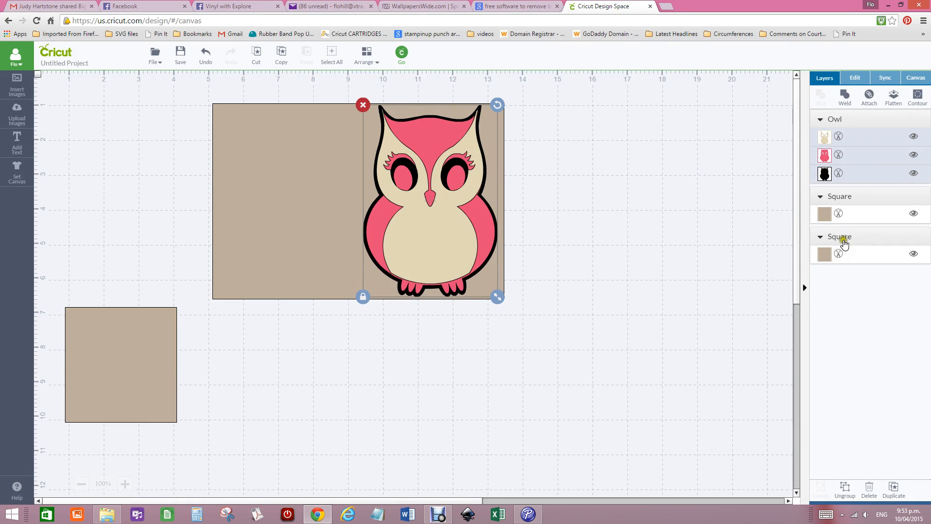
left_click(914, 173)
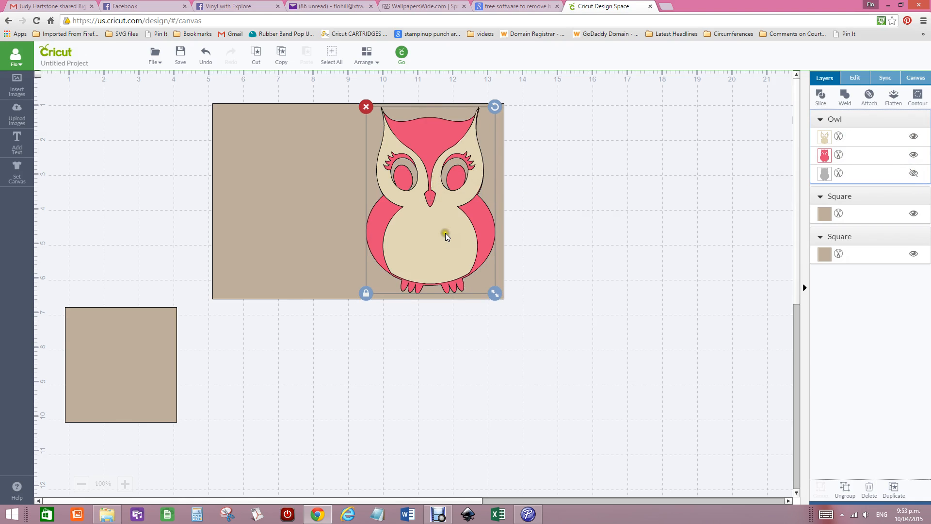
left_click_drag(435, 234, 593, 233)
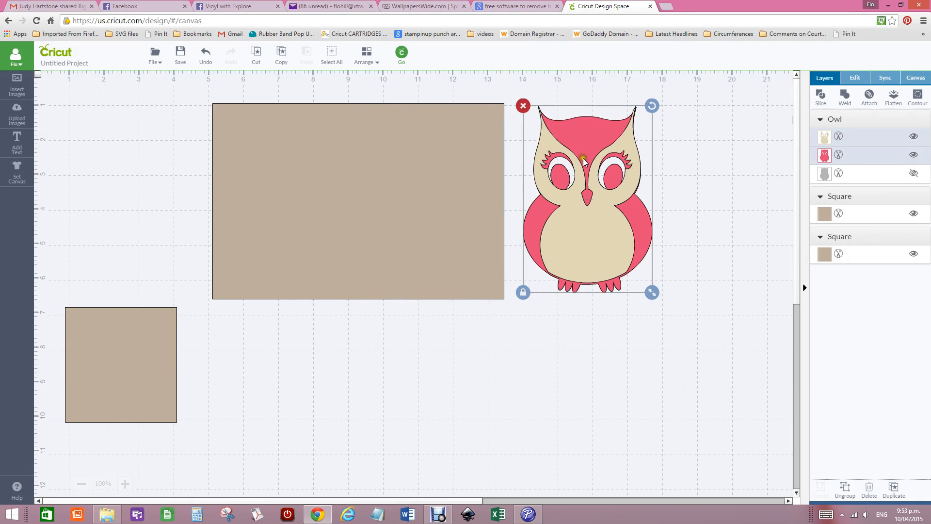
left_click_drag(606, 233, 453, 235)
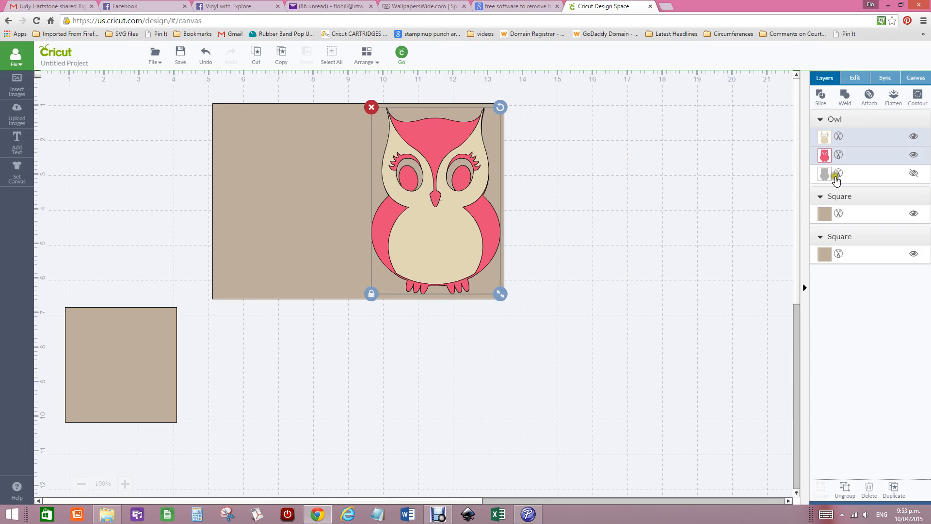
left_click(914, 173)
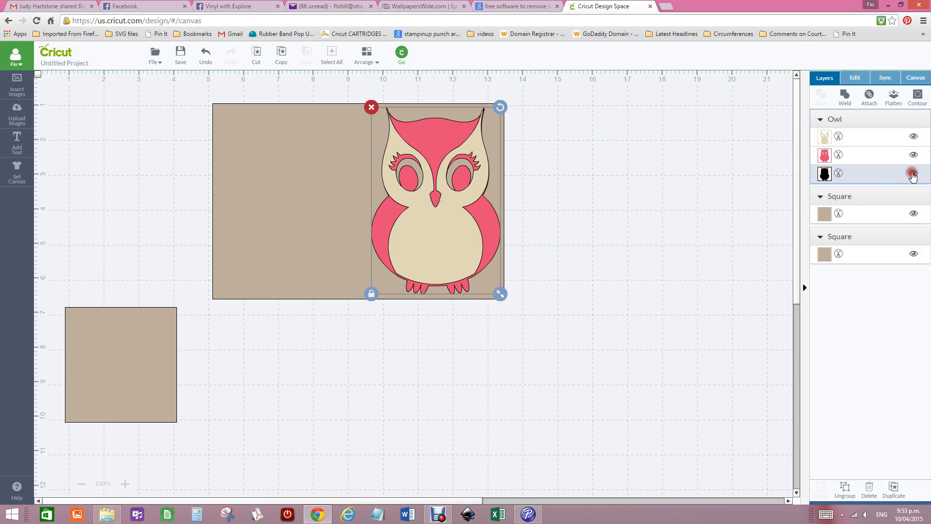
Recolor the owl's black backing layer to white (#ffffff)
left_click(824, 173)
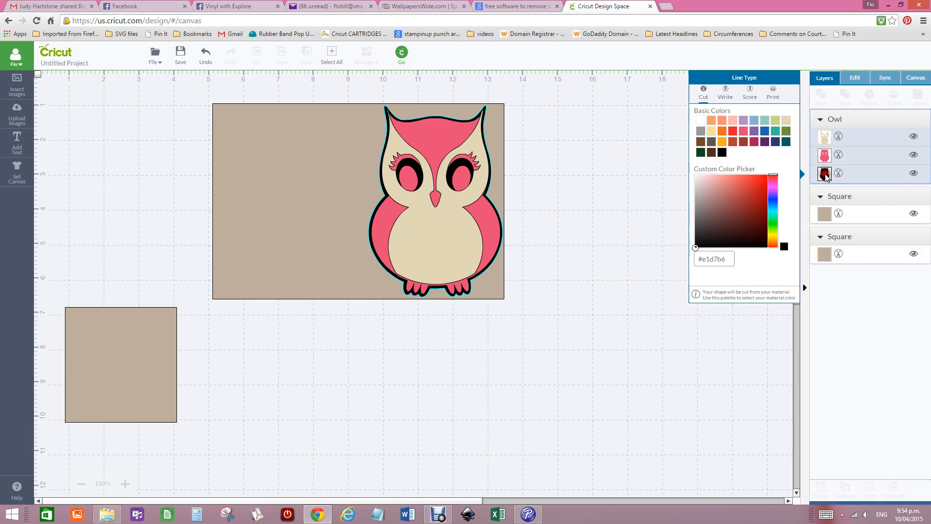
left_click(701, 121)
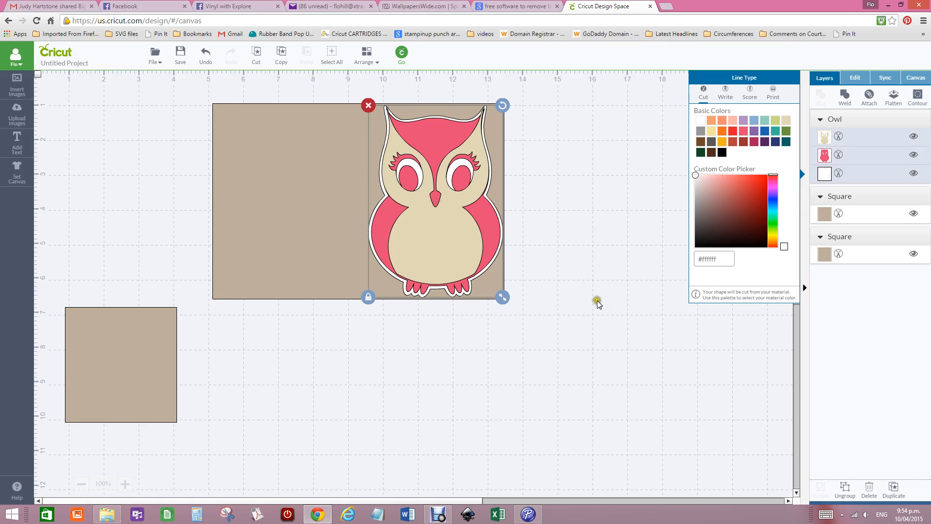
left_click(622, 201)
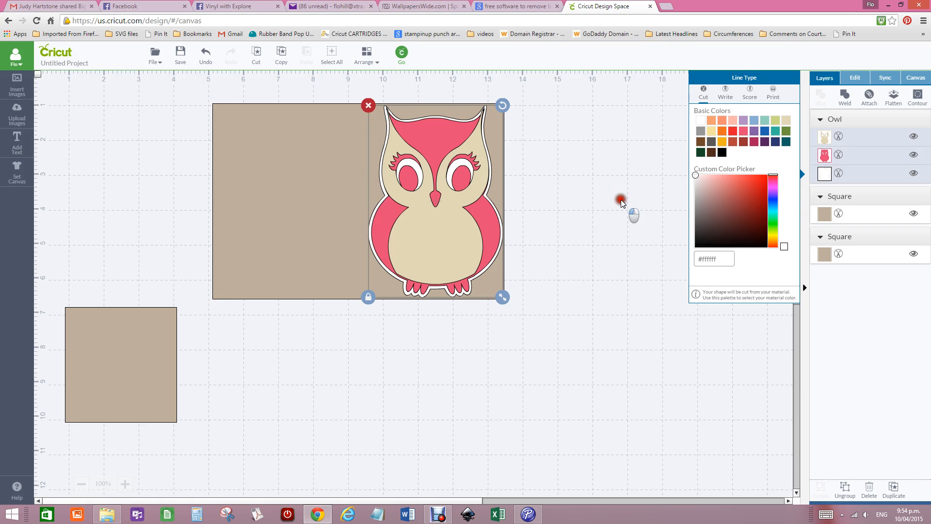
Duplicate the owl and place the copy beside the original on the left half of the large rectangle
left_click(460, 227)
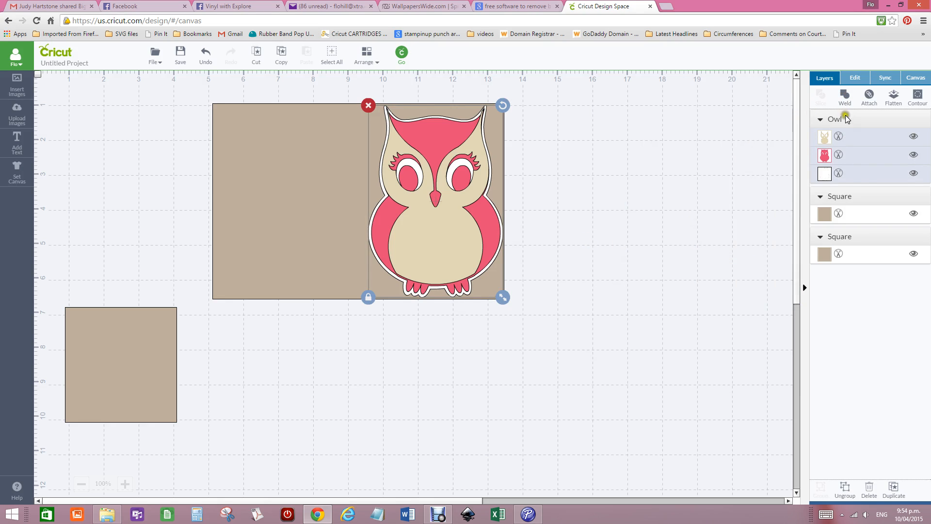
left_click(894, 489)
left_click_drag(433, 257, 289, 241)
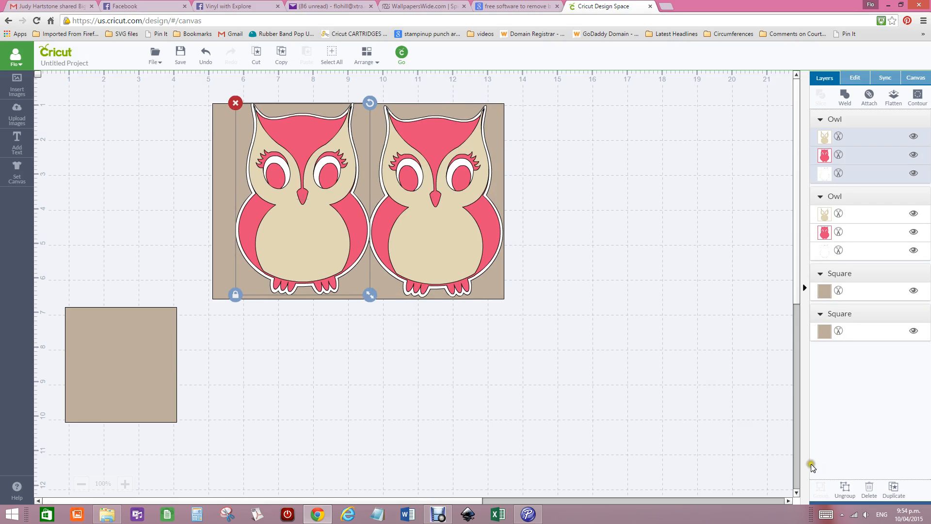
Ungroup the left owl and move its tan and pink layers off the rectangle, leaving only the white backing shape in place
left_click(844, 489)
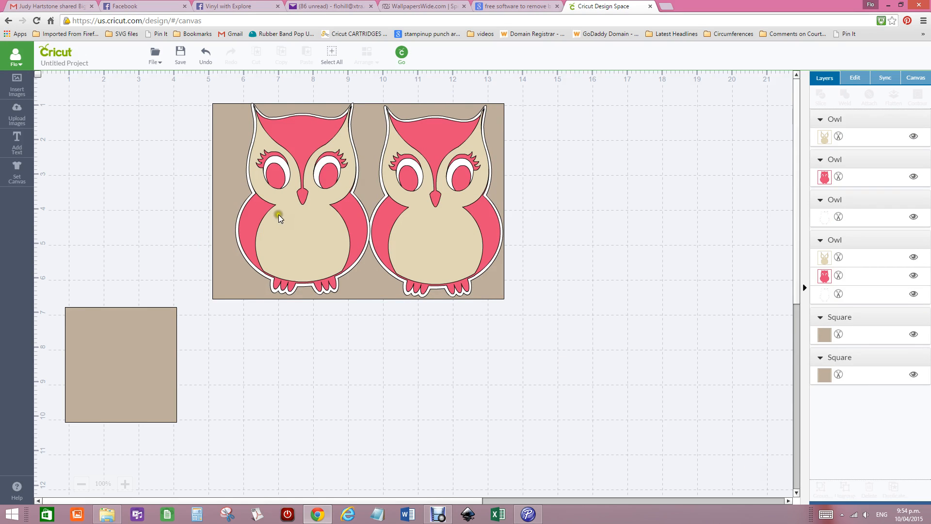
left_click(301, 235)
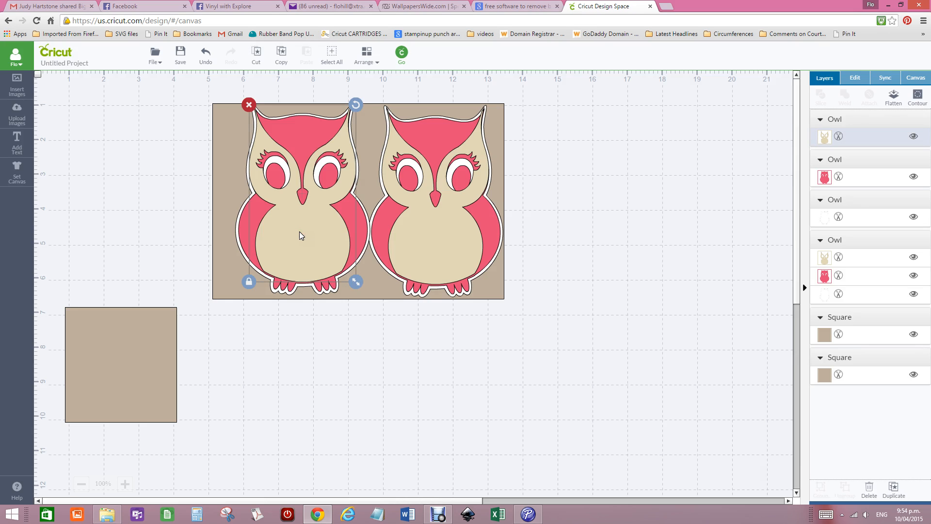
left_click_drag(299, 232, 651, 374)
left_click(295, 191)
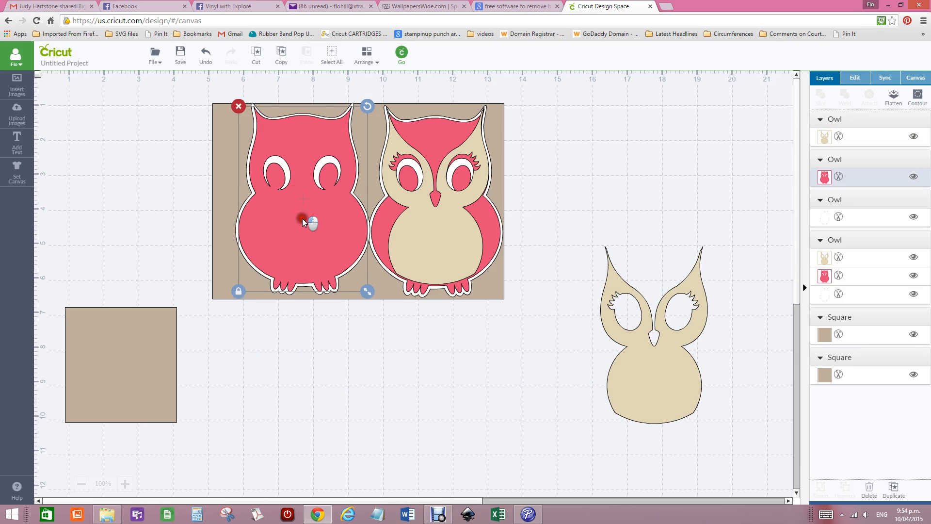
left_click_drag(301, 218, 648, 337)
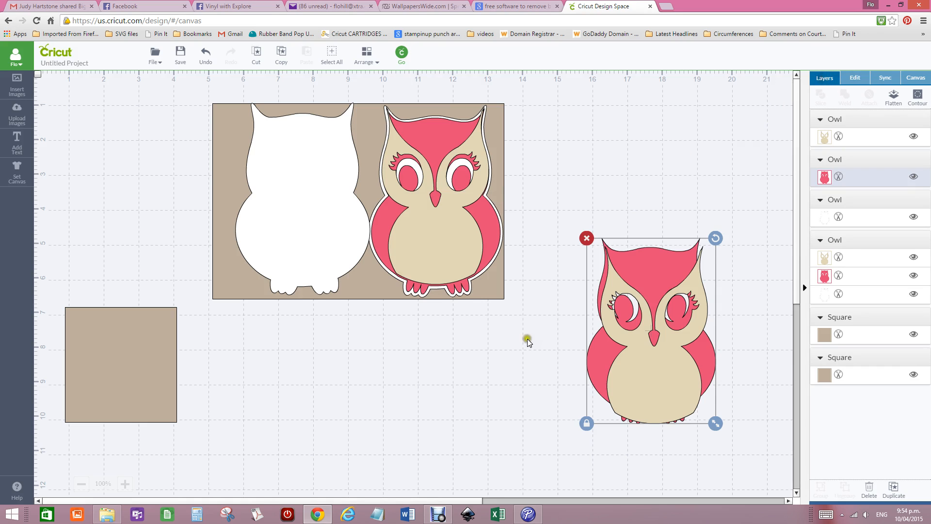
left_click(453, 414)
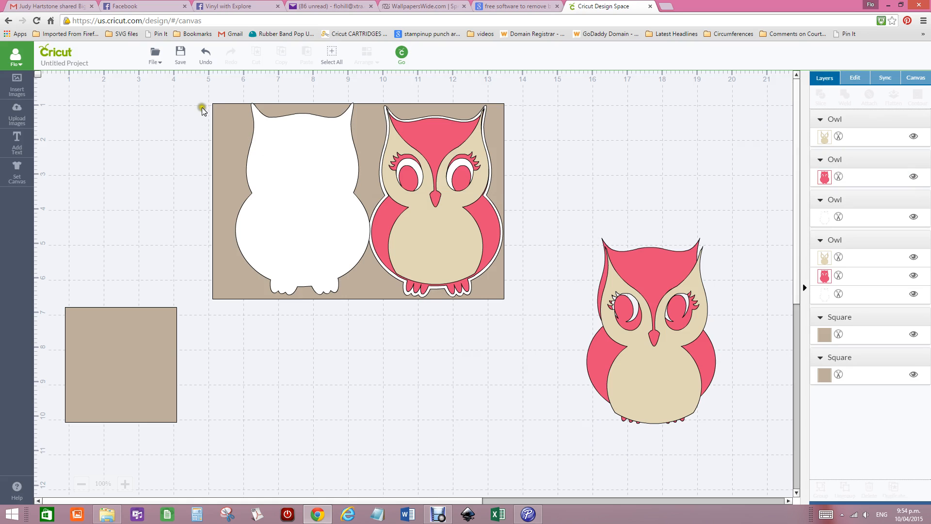
Move the large rectangle below the owls and weld the white owl backing and the complete owl into one double-owl shape
left_click_drag(231, 153, 251, 393)
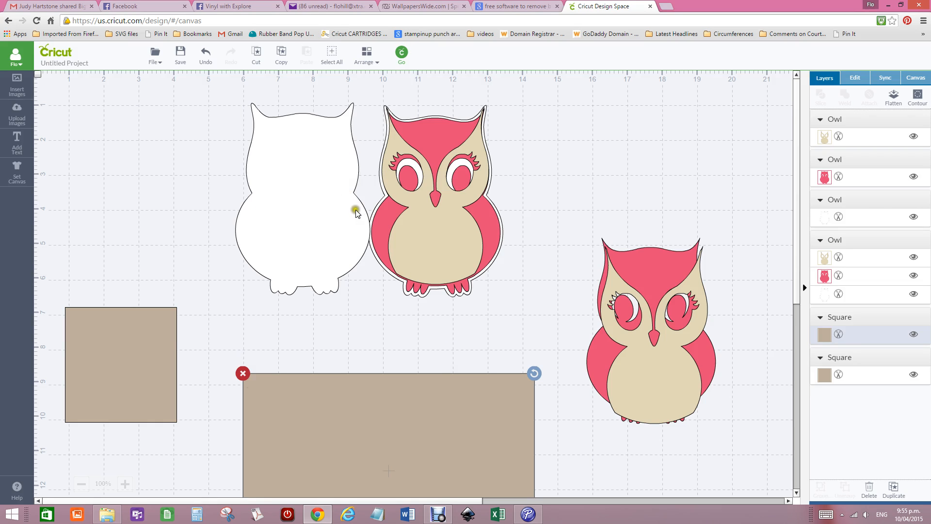
left_click_drag(203, 84, 542, 328)
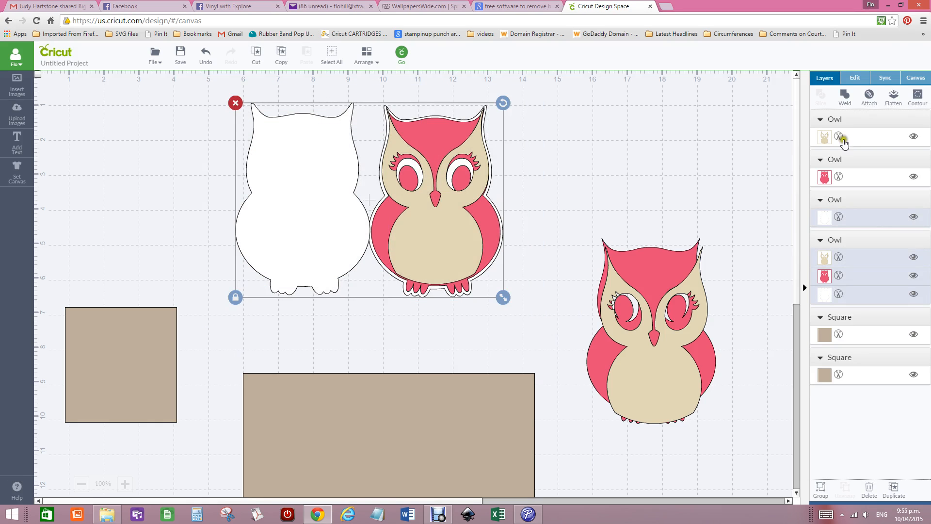
left_click(845, 96)
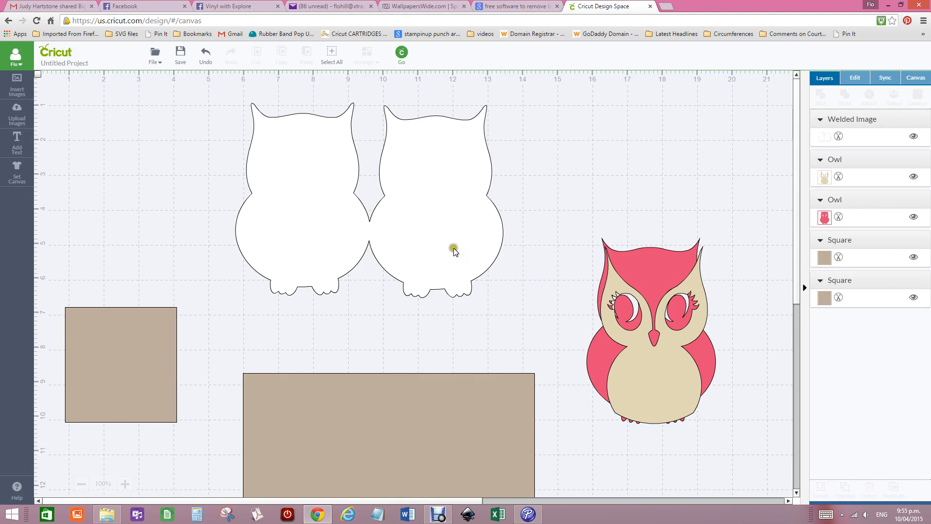
Bring the loose tan owl layer in front of the welded shape and place it over the right owl silhouette
mouse_move(456, 201)
left_mouse_down()
mouse_move(458, 213)
mouse_move(308, 208)
mouse_move(446, 200)
left_mouse_up()
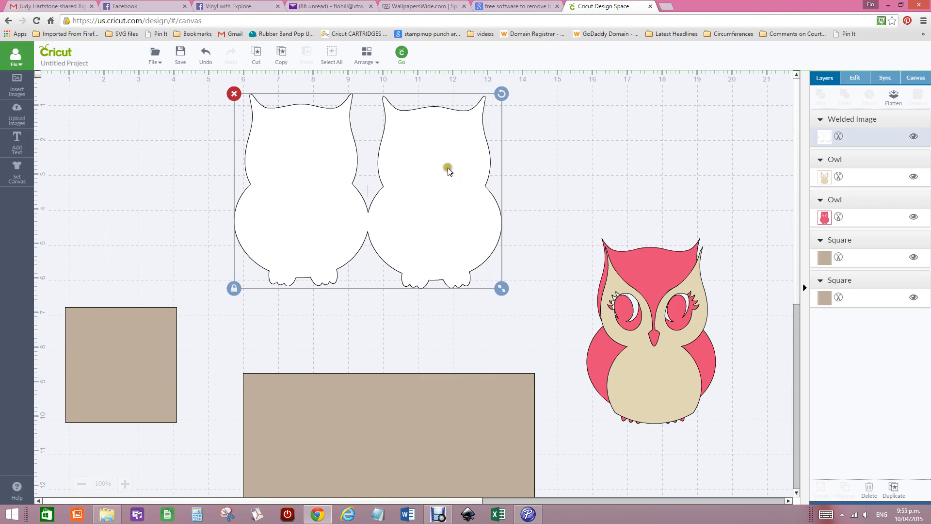
left_click_drag(665, 280, 686, 153)
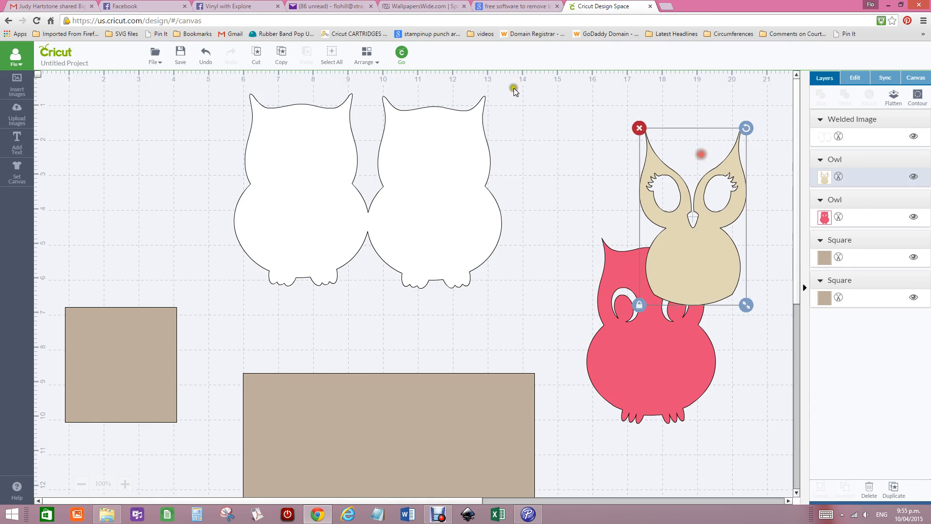
left_click(368, 57)
left_click(366, 122)
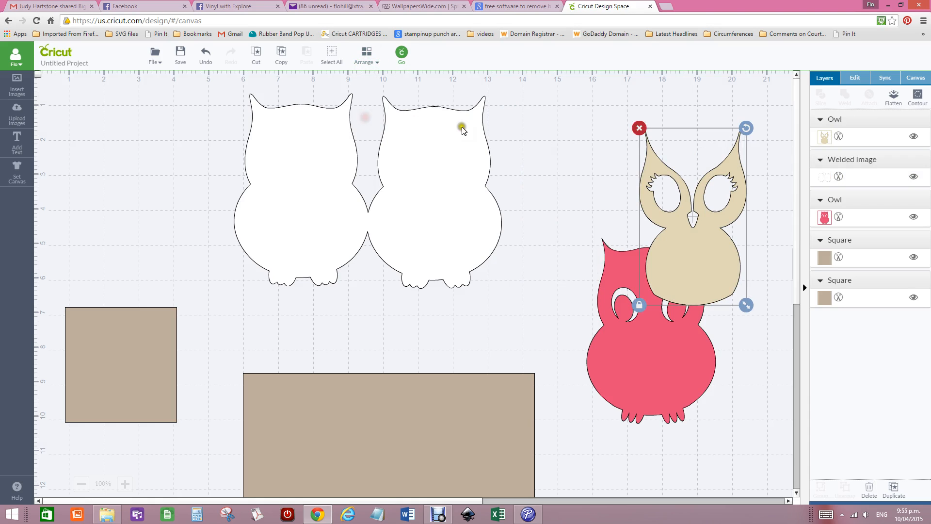
left_click_drag(723, 228, 457, 209)
Raise the loose pink owl layer above the welded shape and align it under the tan layer on the right silhouette
left_click(662, 365)
mouse_move(661, 366)
left_mouse_down()
mouse_move(462, 223)
mouse_move(520, 234)
left_mouse_up()
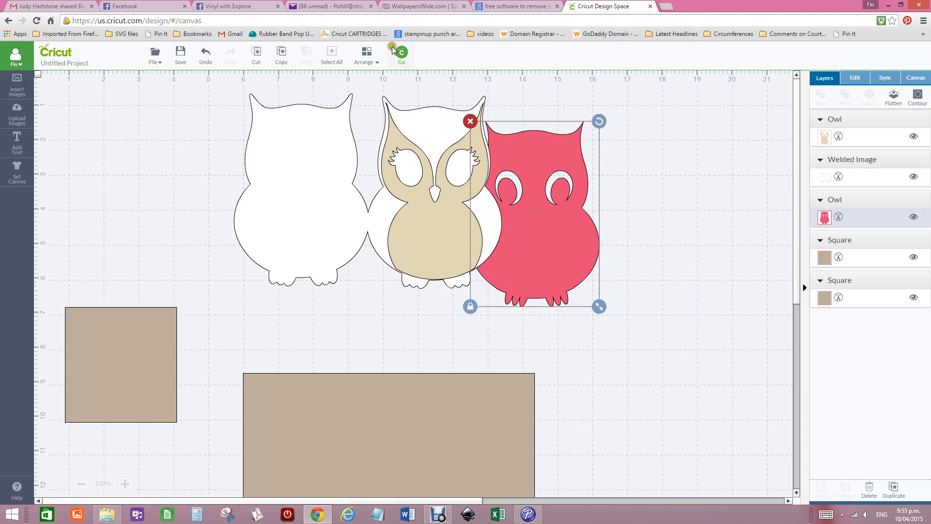
left_click(368, 54)
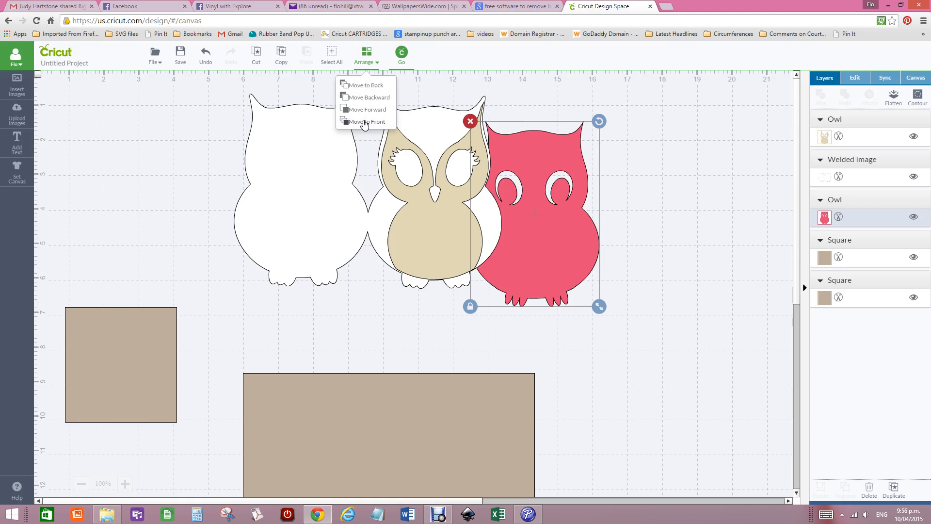
left_click(365, 122)
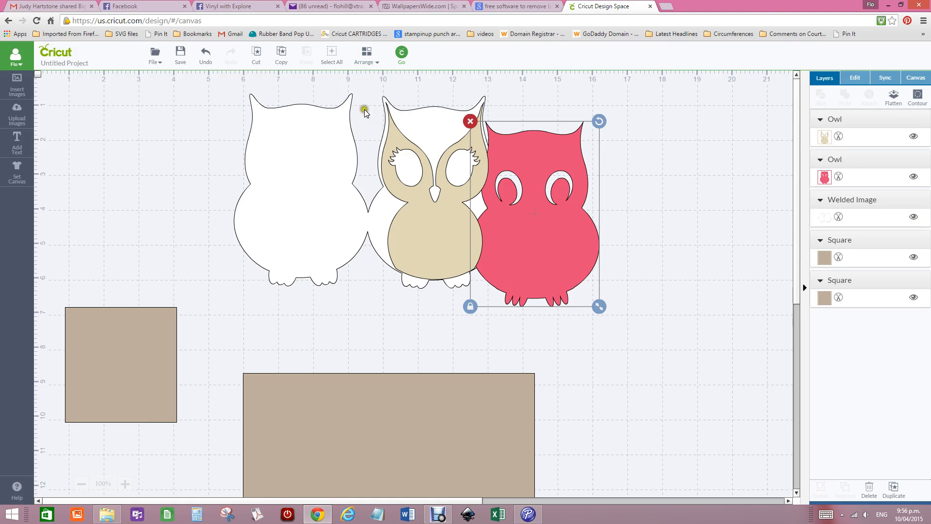
left_click_drag(546, 264, 443, 241)
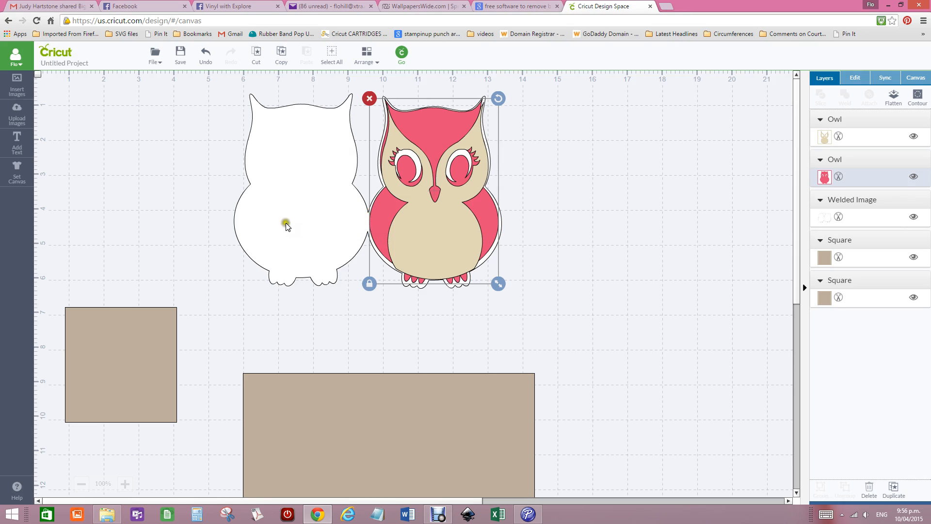
Search the image library for "score" and insert the plain vertical score line onto the canvas
left_click(18, 90)
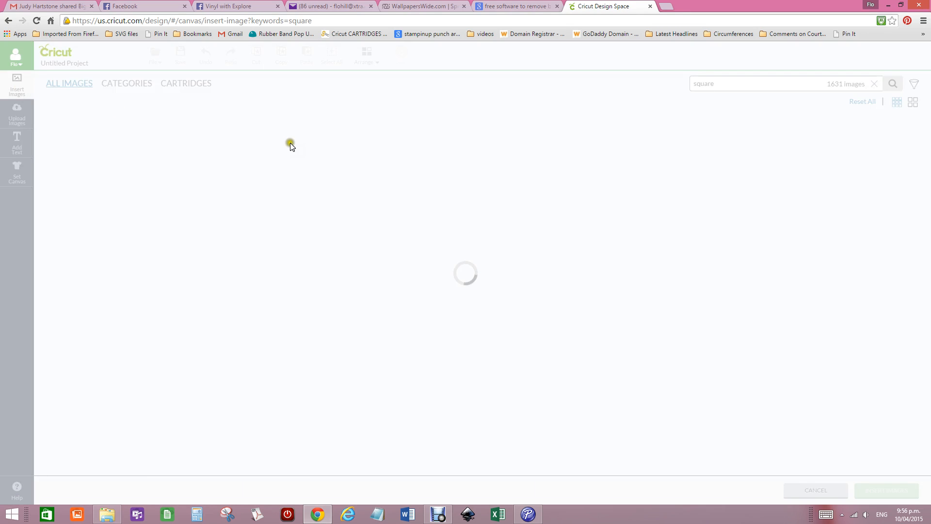
left_click(731, 84)
left_click(731, 83)
double_click(731, 83)
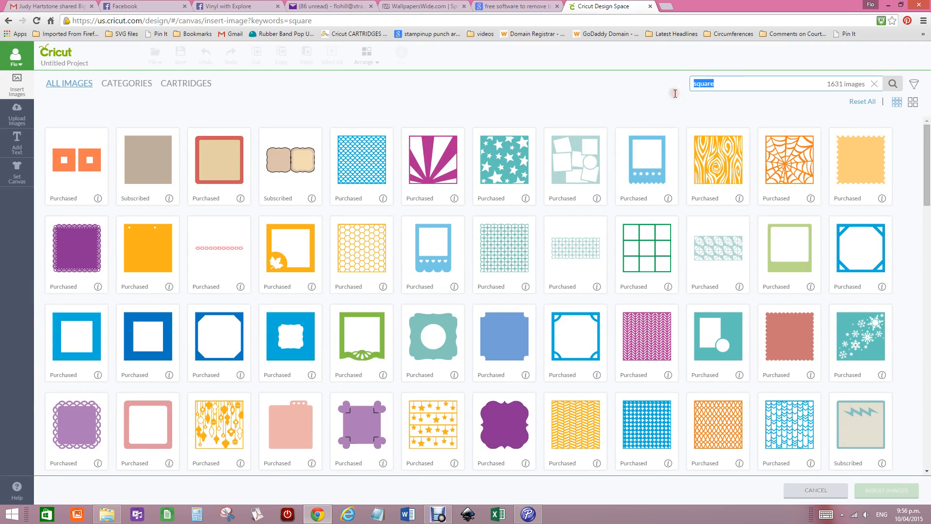
type("s")
key("Return")
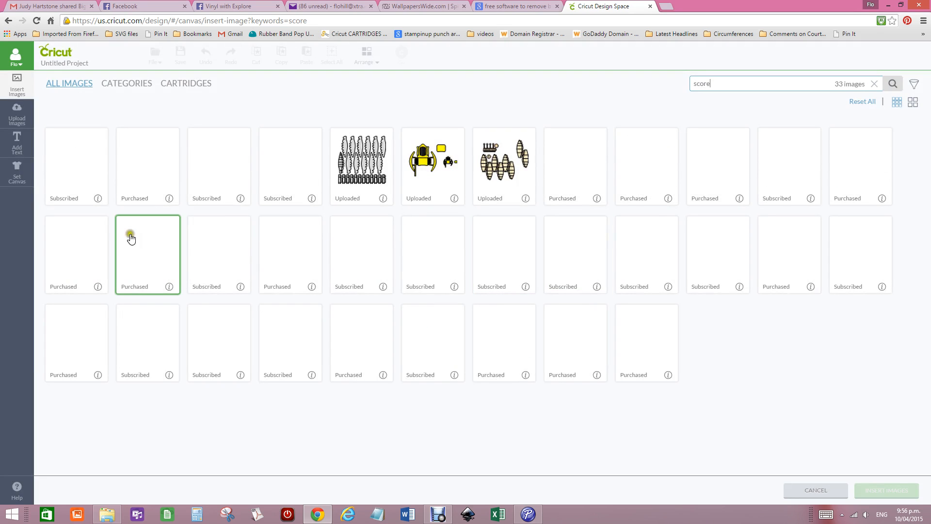
left_click(81, 189)
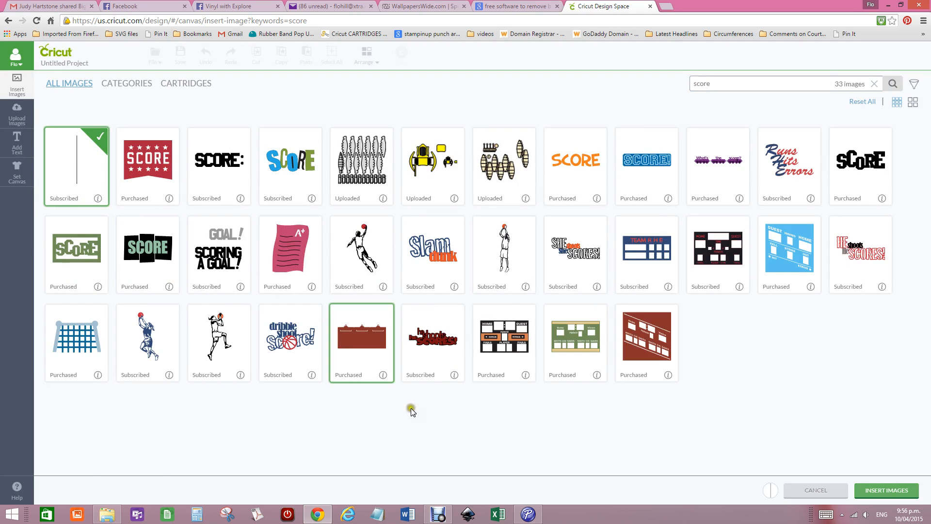
left_click(874, 491)
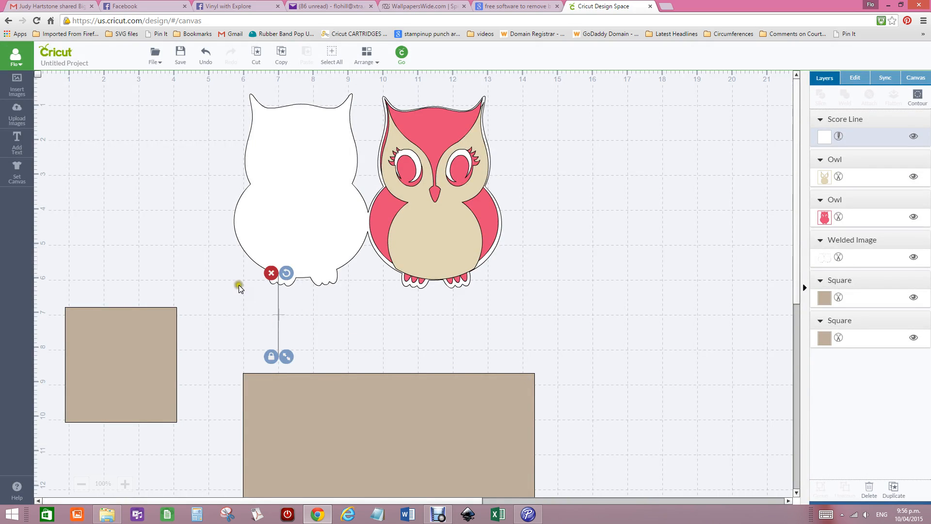
Place the score line on the join between the two owl silhouettes and shorten it to fit the join
left_click(279, 328)
left_click_drag(278, 313, 369, 246)
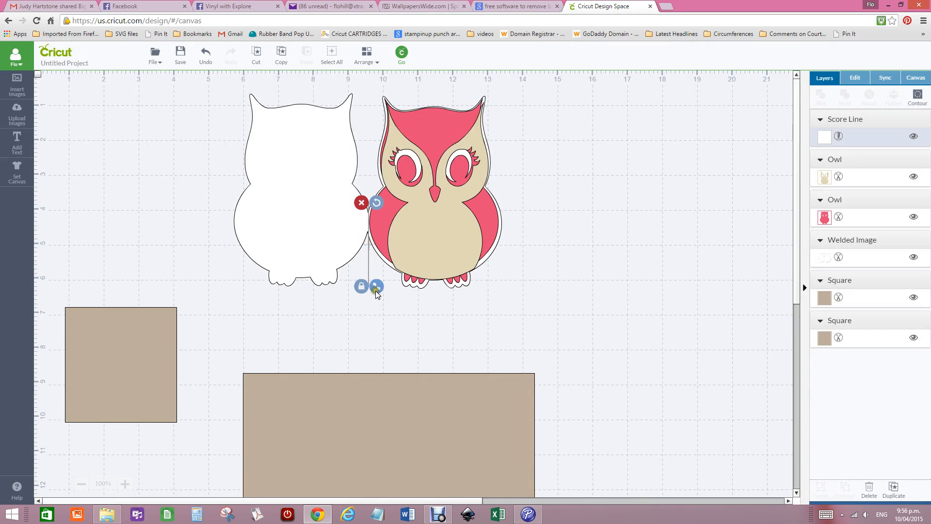
left_click_drag(376, 287, 372, 246)
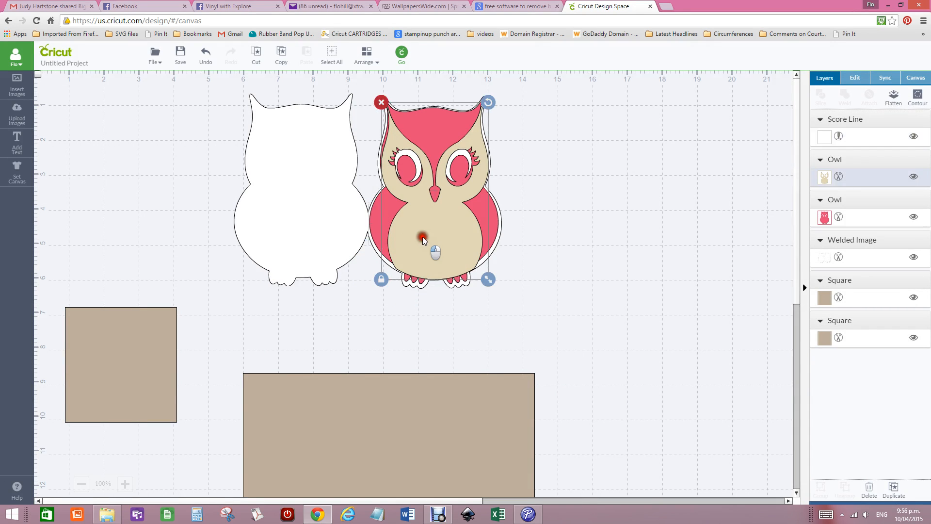
Move the tan and pink owl layers off the welded shape and attach the score line to that shape
left_click_drag(423, 237, 627, 262)
left_click_drag(424, 215, 616, 365)
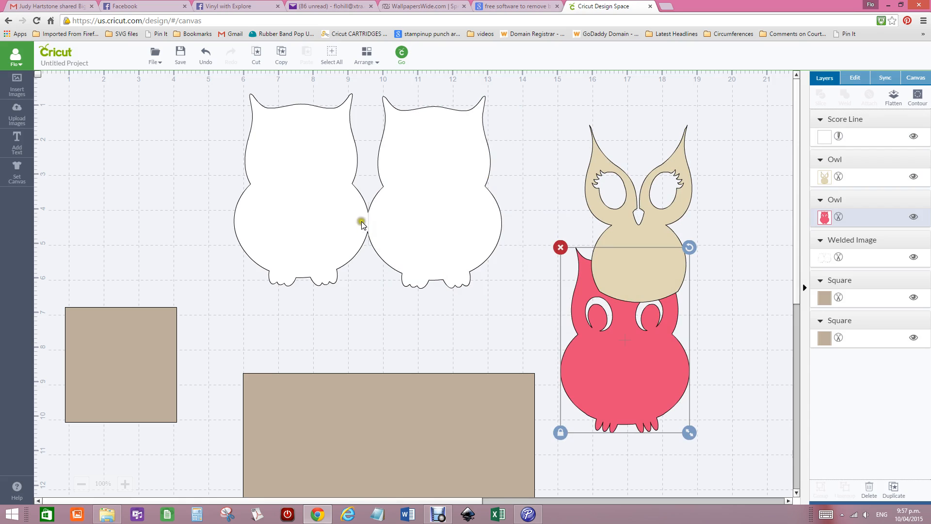
left_click_drag(203, 85, 505, 316)
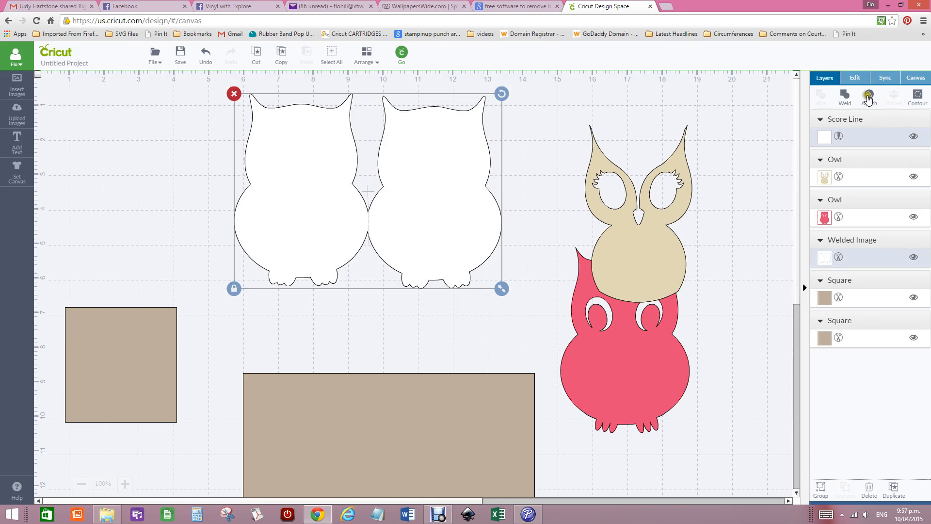
left_click(868, 98)
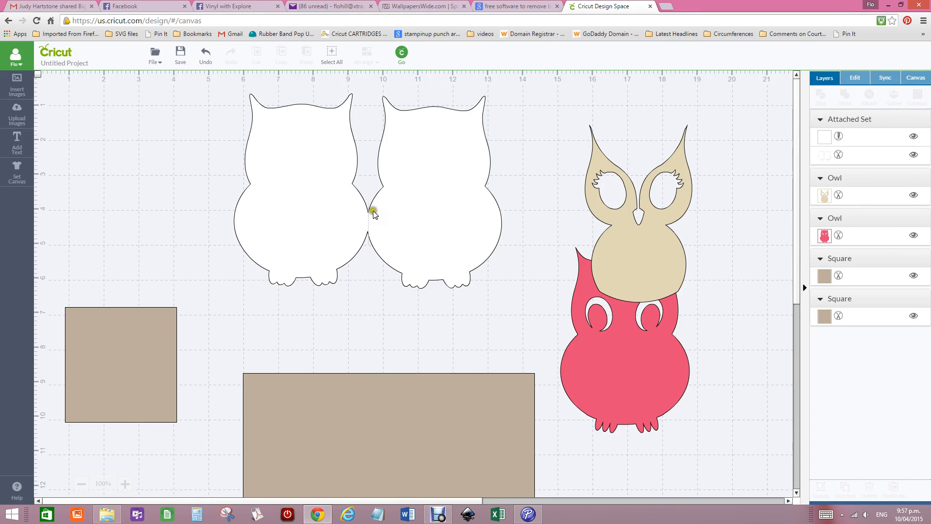
Clear the tan and pink owl layers and both brown squares away from the attached double-owl shape
left_click_drag(640, 235, 556, 207)
left_click_drag(621, 356, 549, 207)
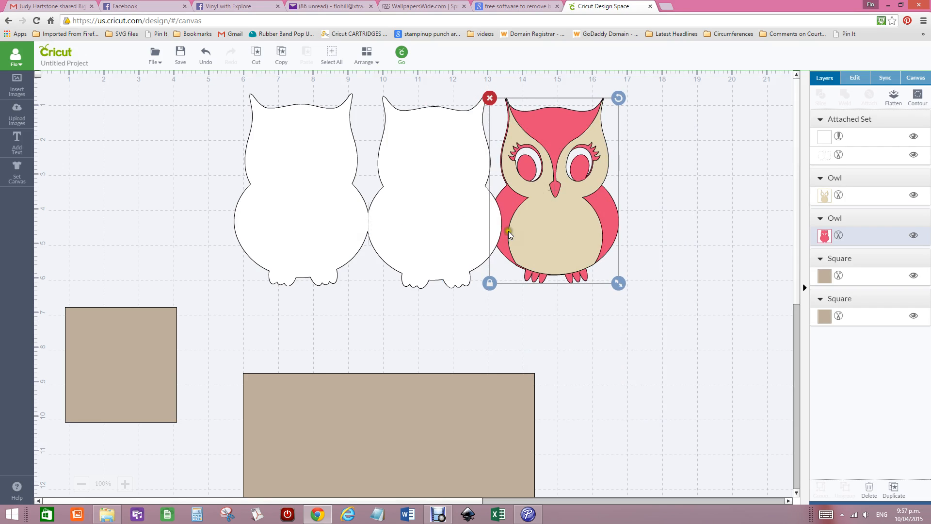
left_click_drag(537, 226, 679, 392)
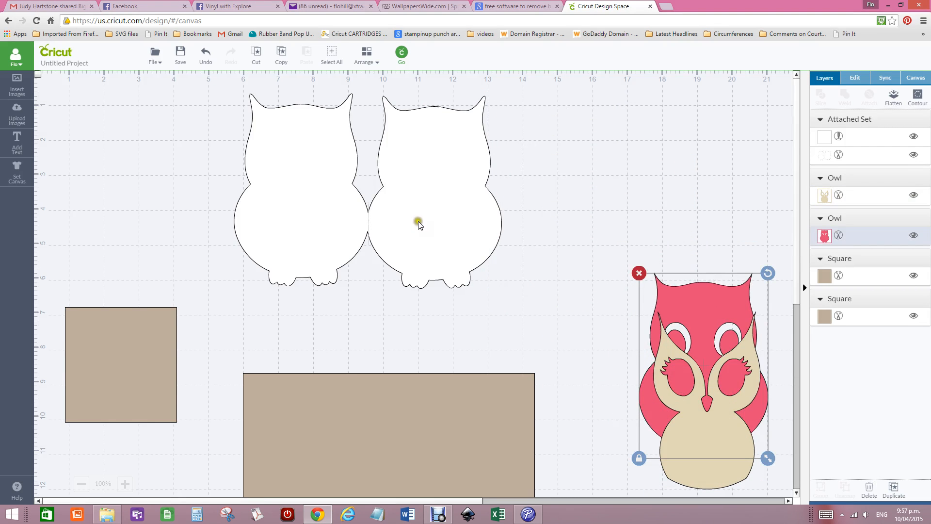
left_click_drag(400, 402, 383, 522)
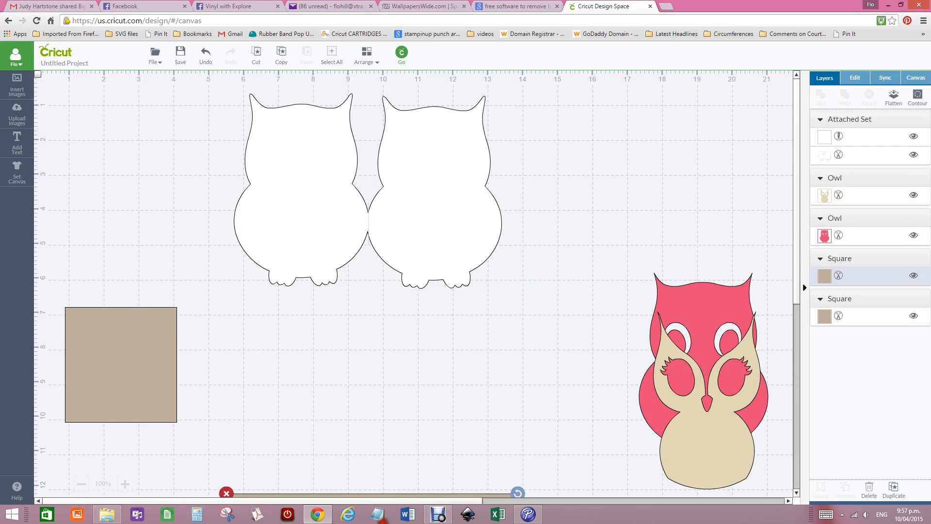
left_click_drag(89, 321, 109, 488)
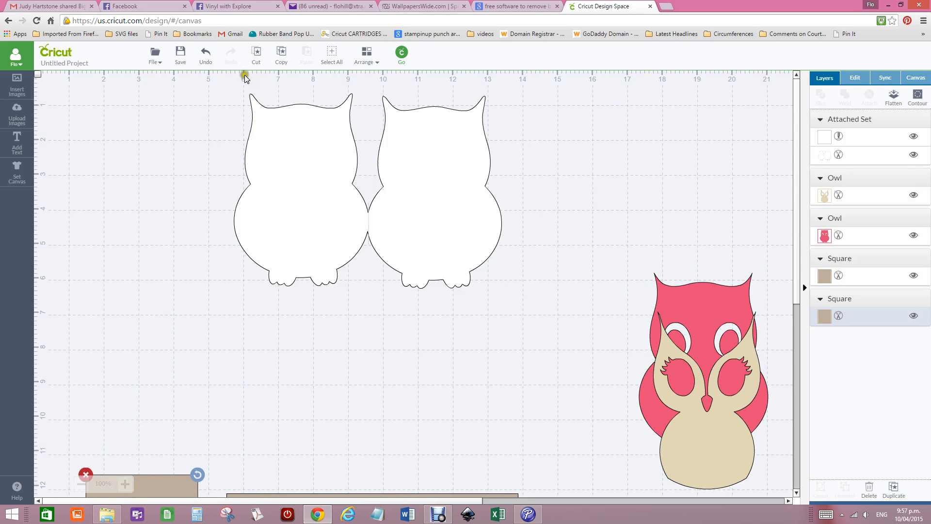
Preview the cutting mats for the brown, tan, pink and white pieces, and return to the canvas
left_click(401, 53)
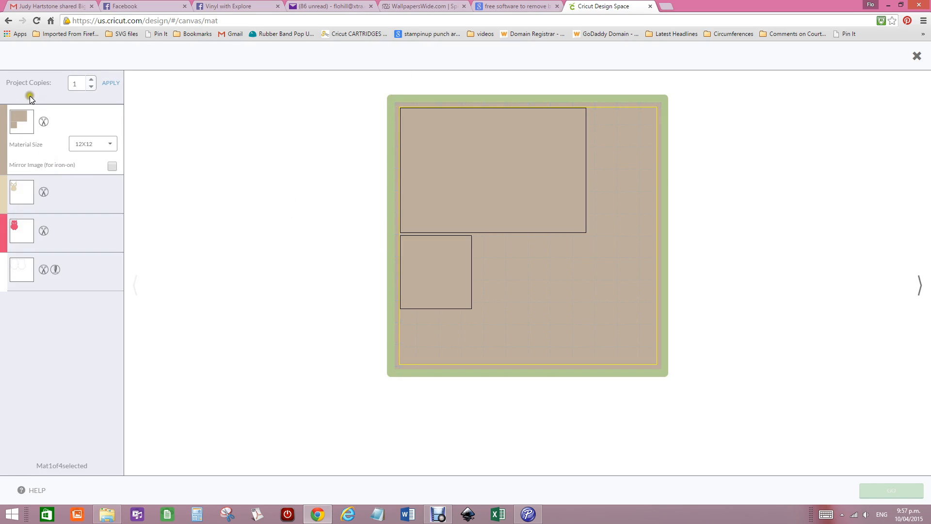
left_click(72, 189)
left_click(80, 235)
left_click(79, 279)
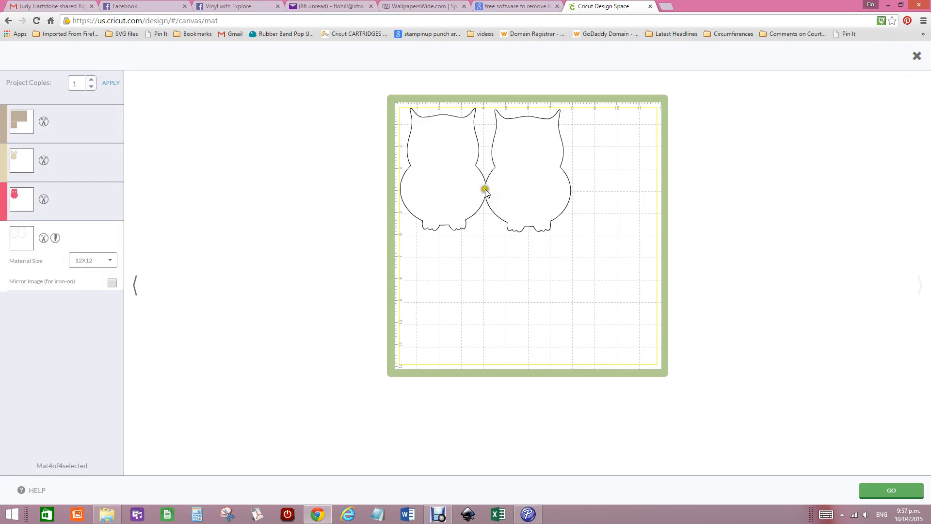
left_click(917, 56)
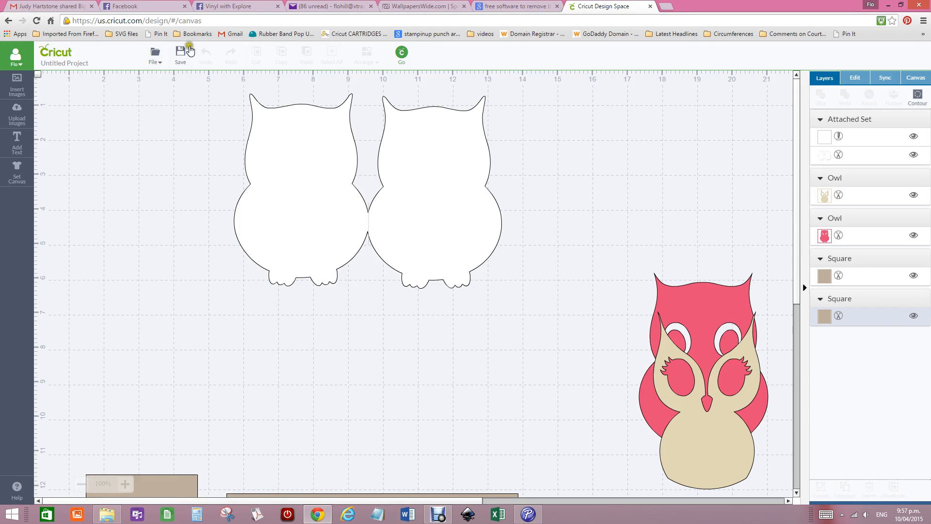
Undo the changes back to the unwelded owls lying on the large rectangle
left_click(278, 169)
left_click(206, 54)
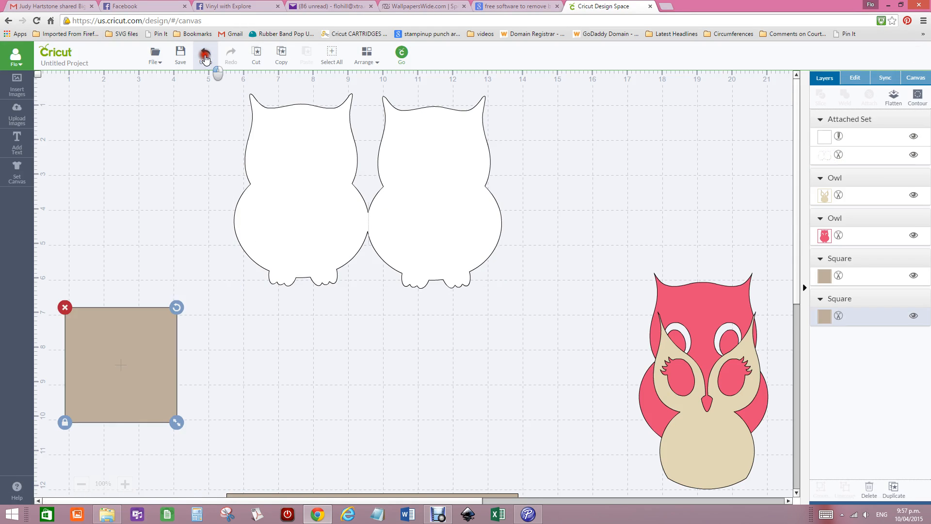
left_click(206, 53)
left_click(205, 54)
left_click(206, 54)
left_click(206, 53)
left_click(206, 53)
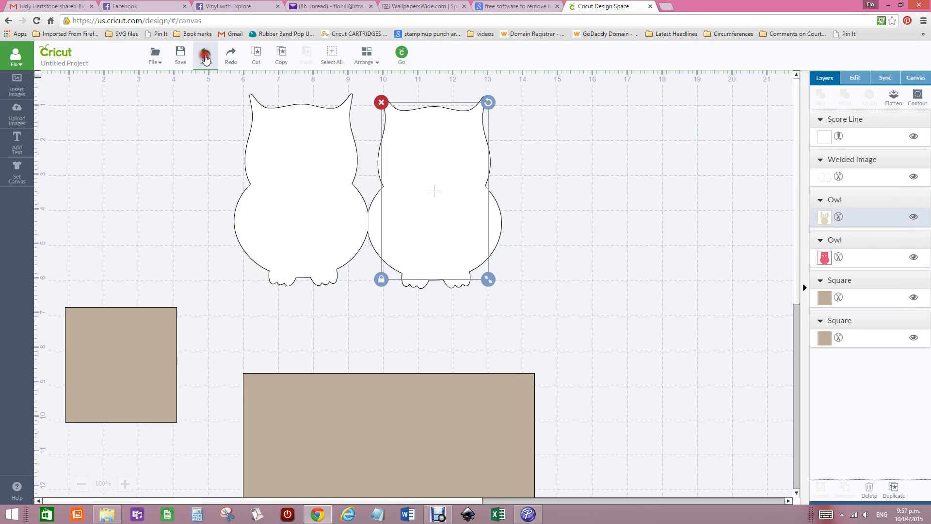
left_click(205, 53)
left_click(206, 54)
left_click(206, 54)
left_click(206, 54)
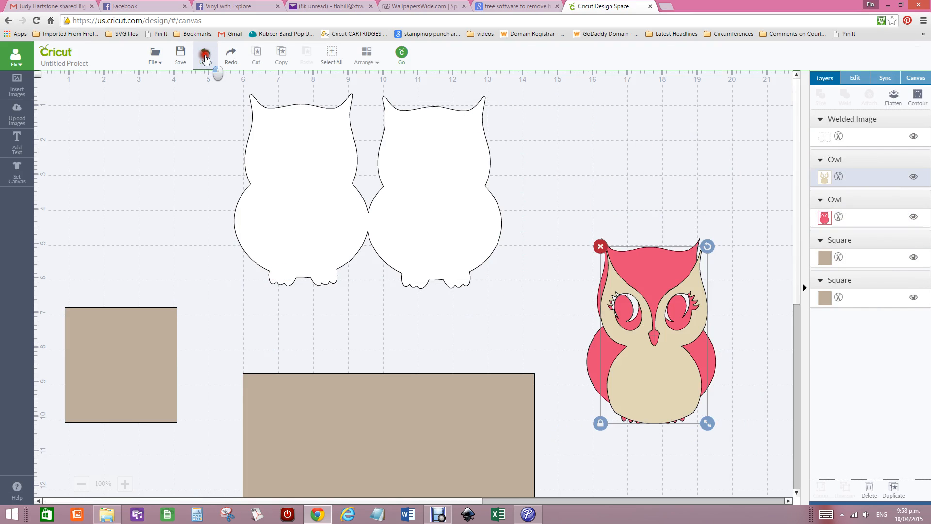
left_click(205, 55)
left_click(205, 55)
left_click(206, 55)
left_click(206, 54)
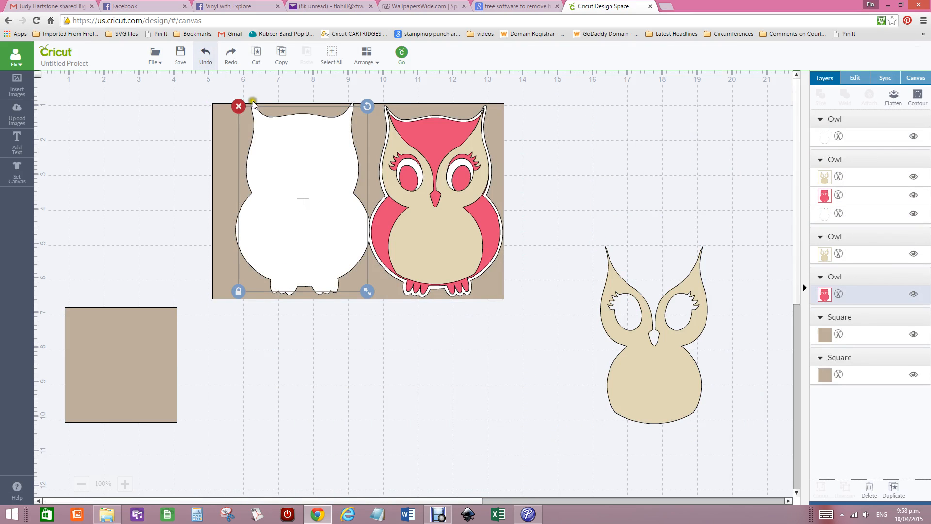
Move the loose tan owl layer below the large rectangle and the complete owl to the empty canvas beside it
left_click_drag(635, 397, 145, 459)
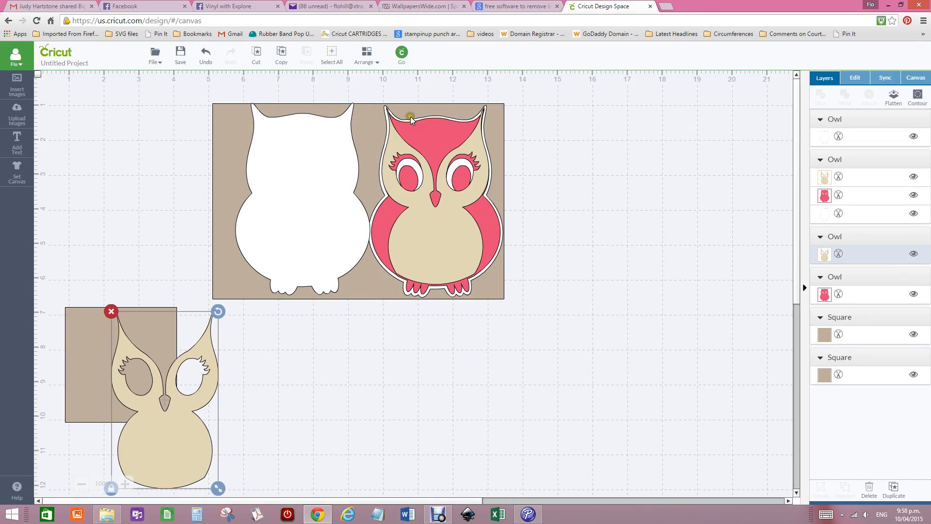
left_click(412, 135)
left_click_drag(420, 135, 609, 162)
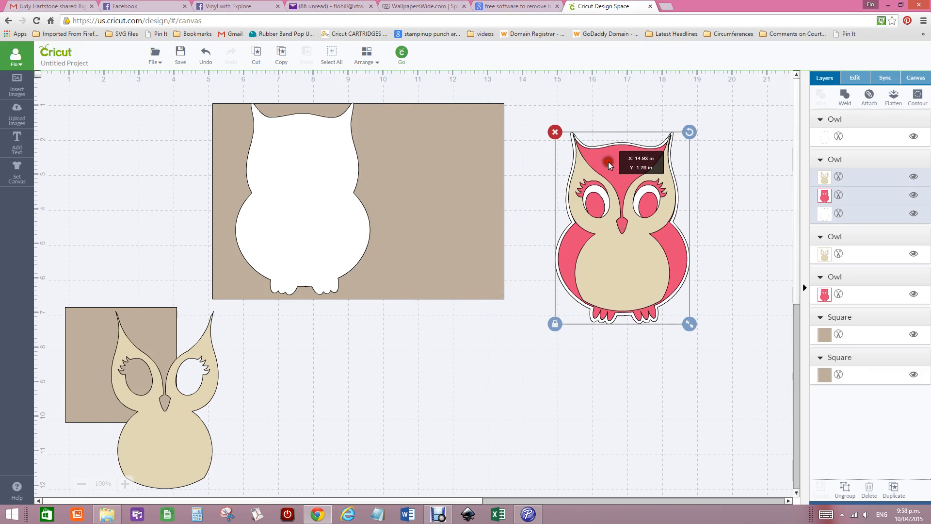
Separate the large rectangle from the white owl backing and stack the loose tan owl layer over the loose pink one
left_click_drag(421, 160, 93, 208)
left_click_drag(358, 225, 488, 243)
left_click_drag(318, 235, 186, 246)
left_click_drag(419, 242, 404, 258)
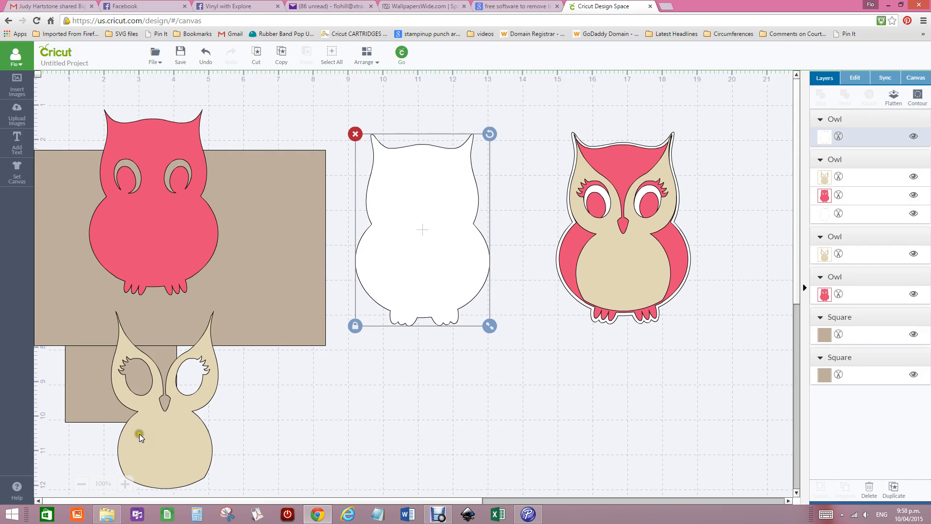
left_click_drag(139, 434, 128, 210)
left_click(426, 262)
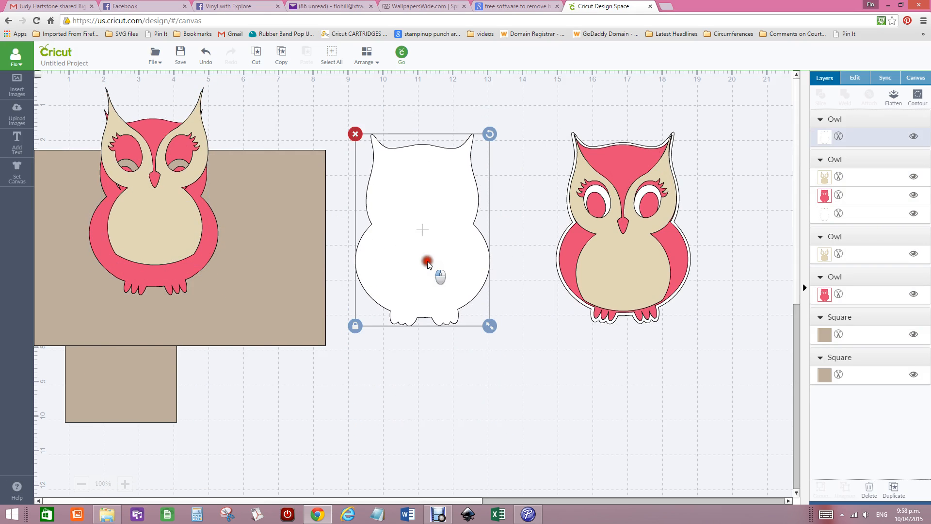
Flip the loose white owl backing vertically so that its feet point up
left_click(852, 79)
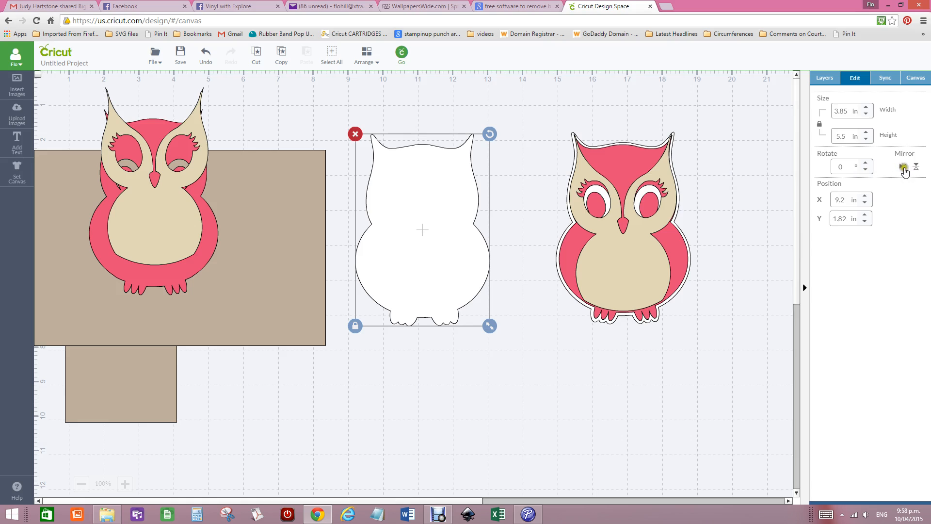
left_click(916, 167)
left_click(899, 167)
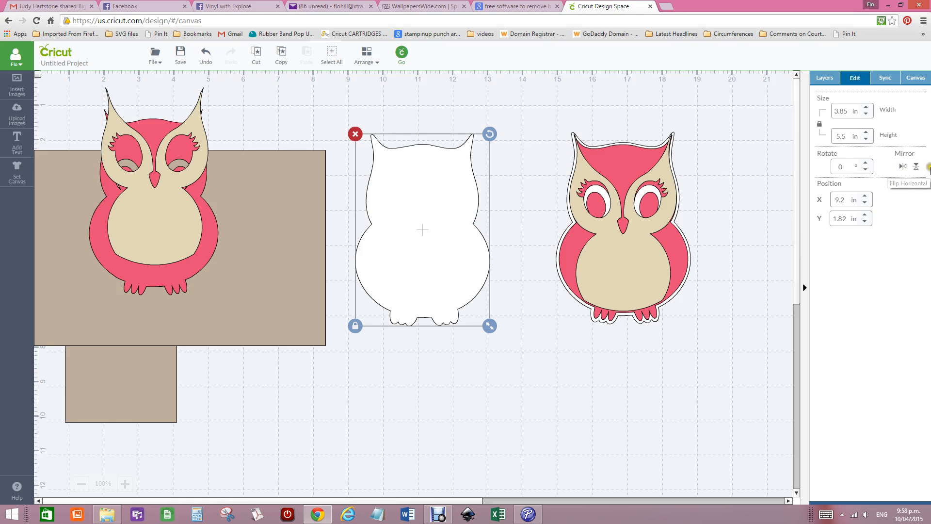
left_click(914, 167)
left_click(914, 168)
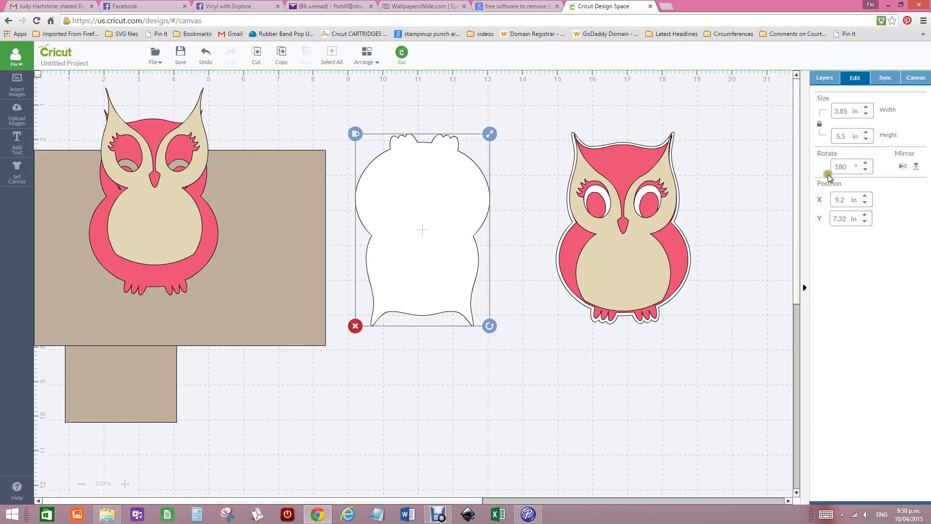
Move the complete owl to the empty canvas below and align the flipped white backing above it, ear tips meeting
left_click_drag(597, 267, 507, 446)
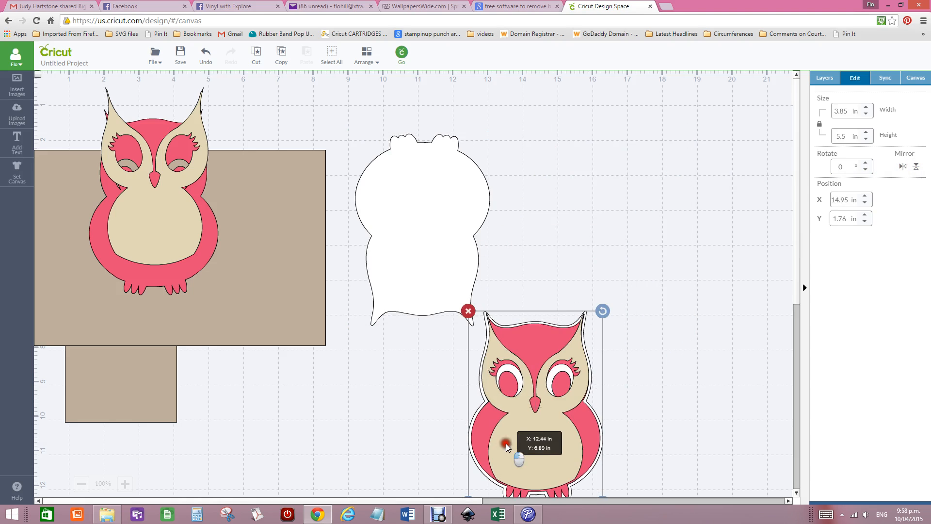
left_click_drag(402, 278, 511, 258)
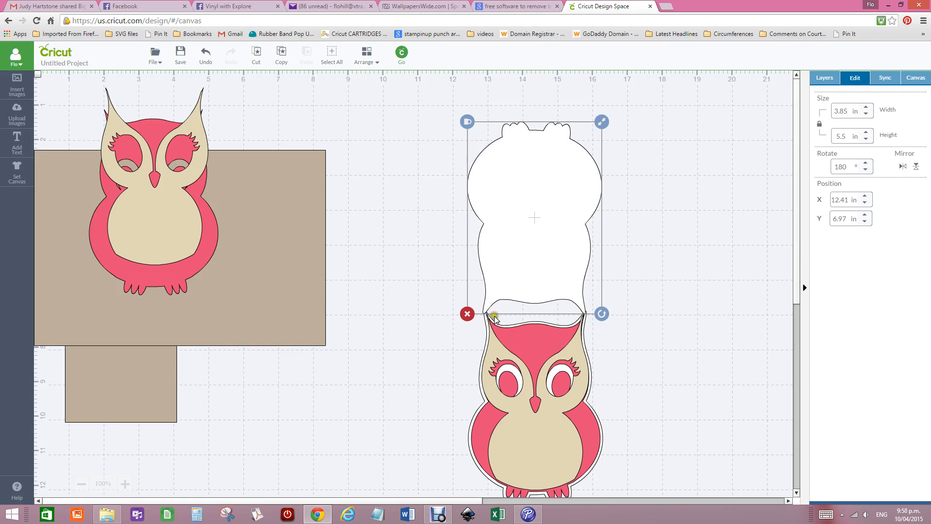
left_click(552, 283)
left_click_drag(552, 283, 553, 281)
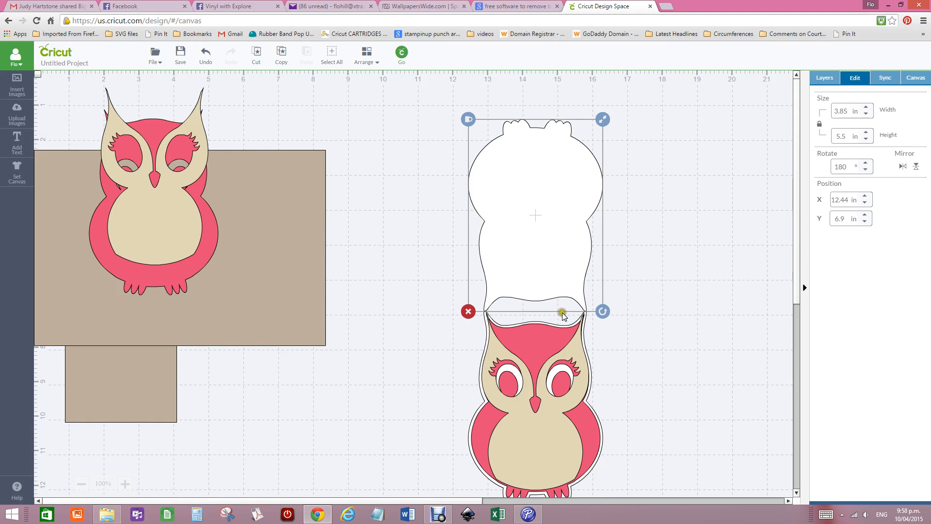
Ungroup the complete owl and move its tan and pink layers off the white backing to either side
left_click(538, 251)
left_click(537, 338)
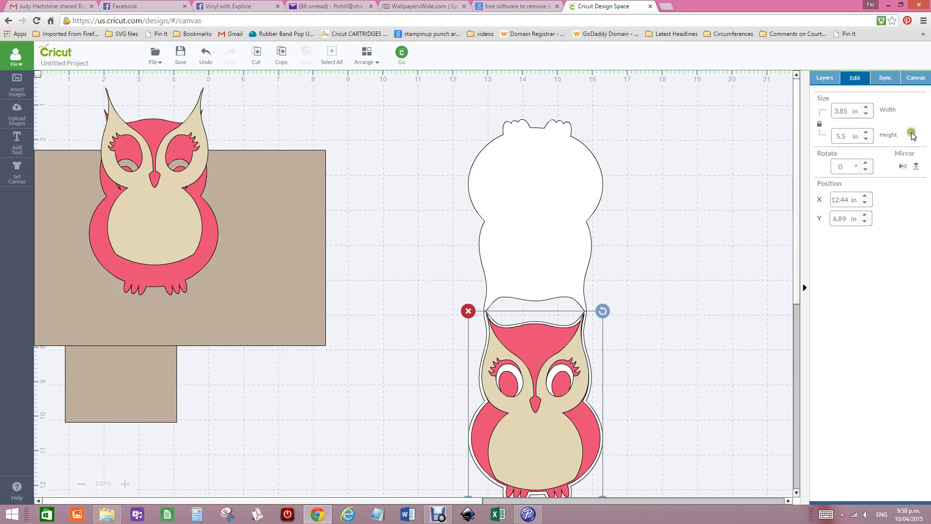
left_click(820, 78)
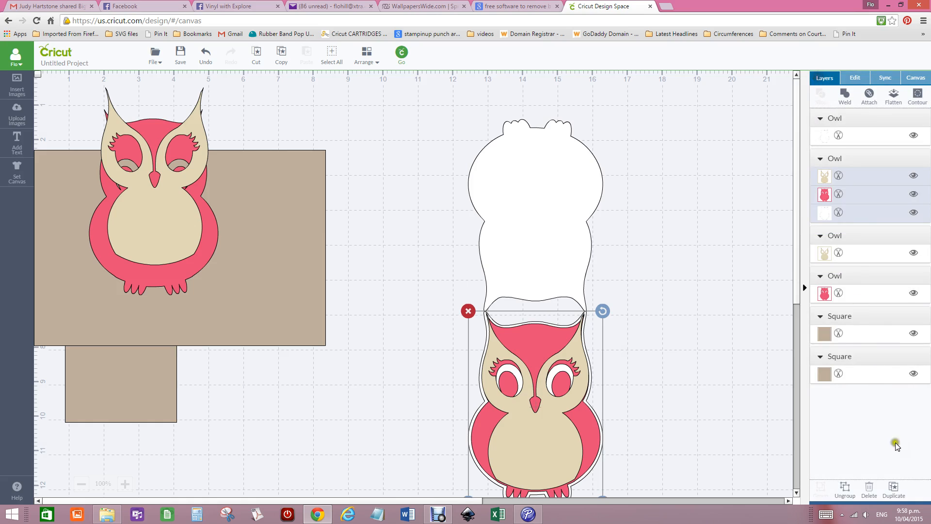
left_click(841, 489)
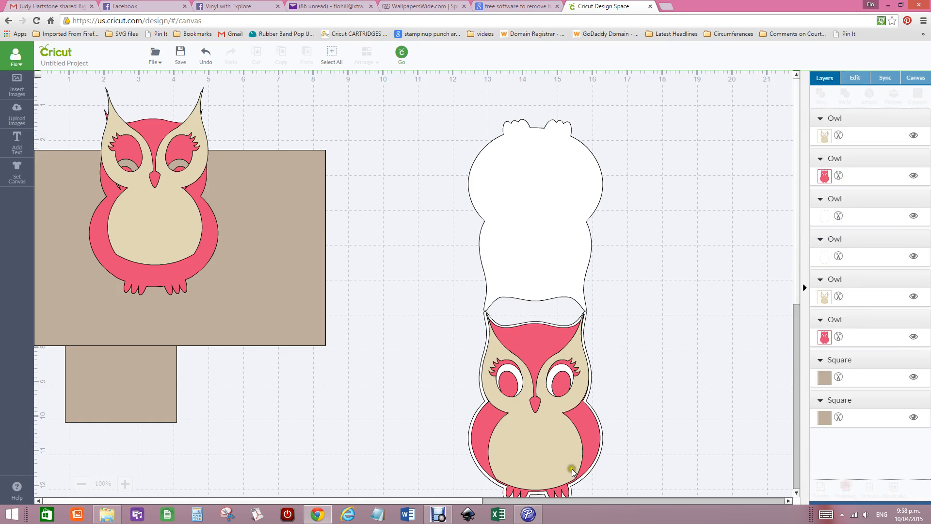
left_click_drag(568, 446, 720, 429)
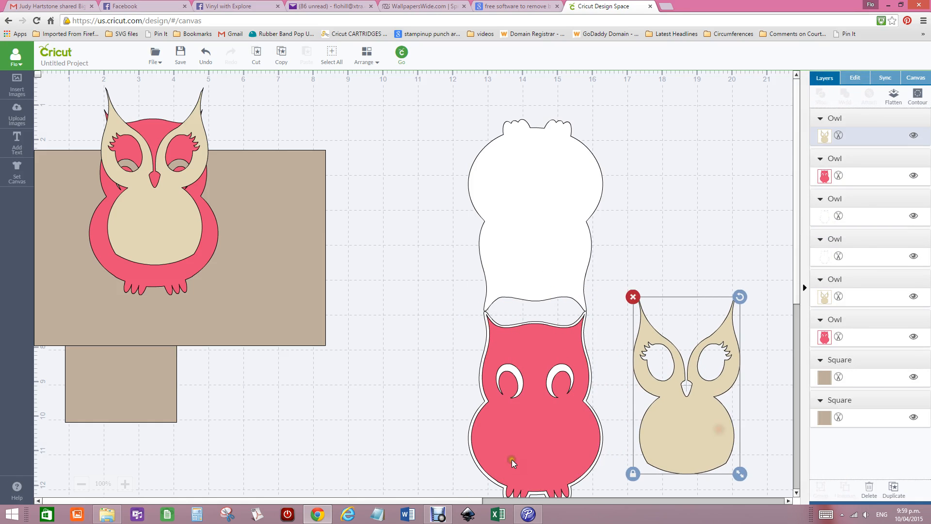
left_click_drag(511, 459, 317, 443)
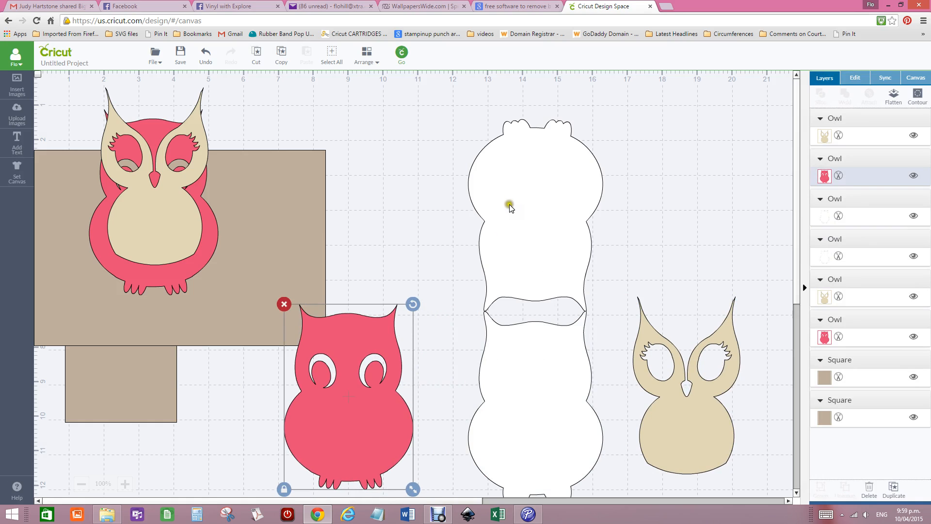
Lower the flipped white backing until its ear tips overlap the upright backing, and weld the two backings together
left_click_drag(515, 215, 515, 220)
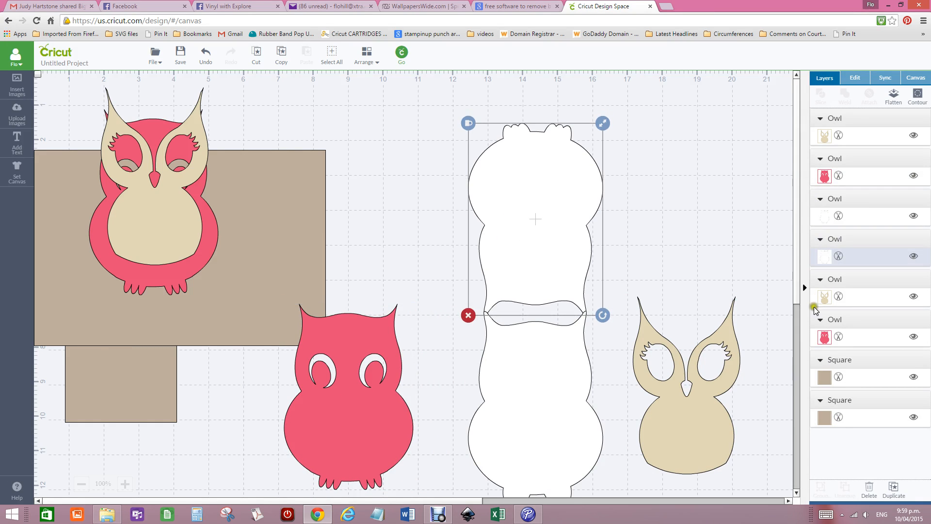
scroll(799, 295, "down", 4)
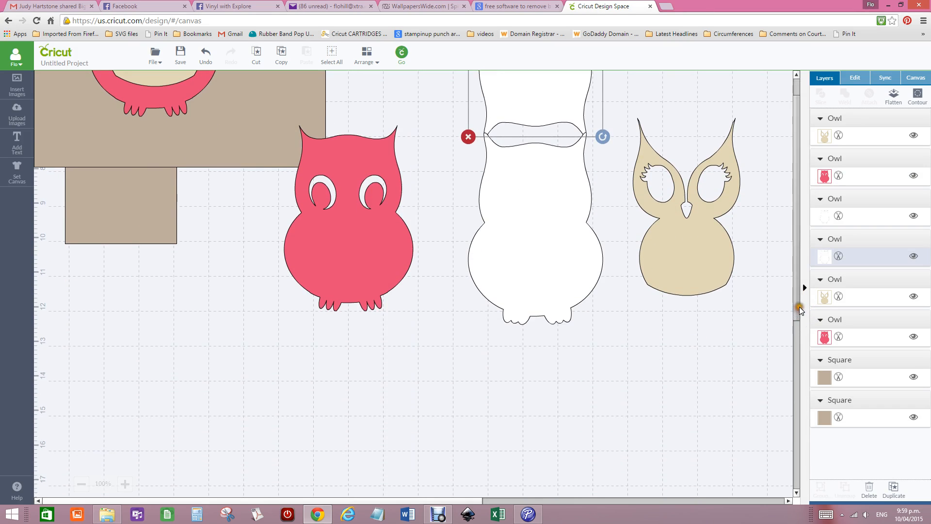
mouse_move(800, 304)
left_mouse_down()
mouse_move(797, 280)
mouse_move(797, 293)
left_mouse_up()
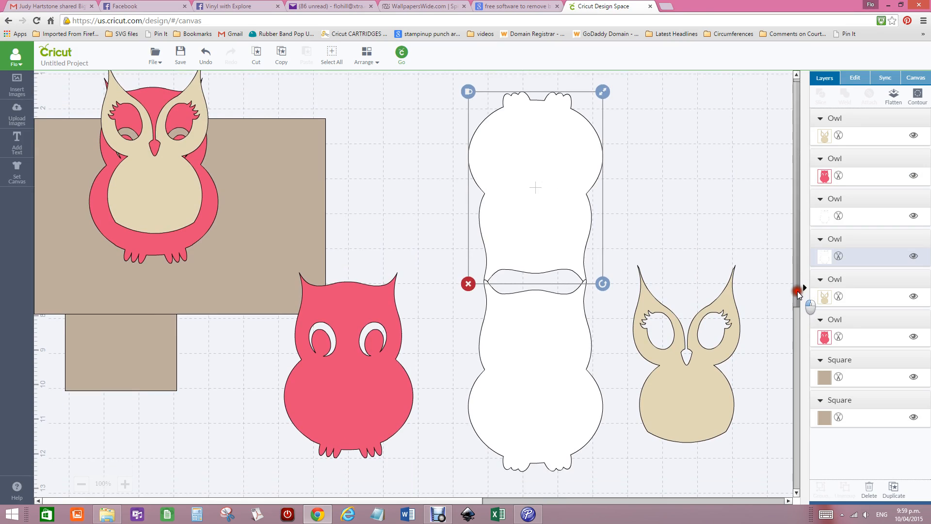
left_click_drag(434, 76, 612, 479)
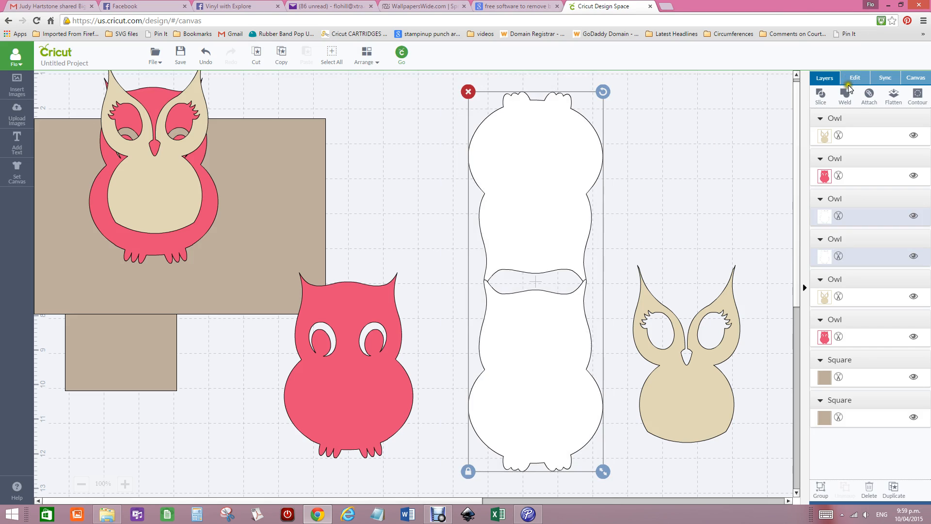
left_click(845, 97)
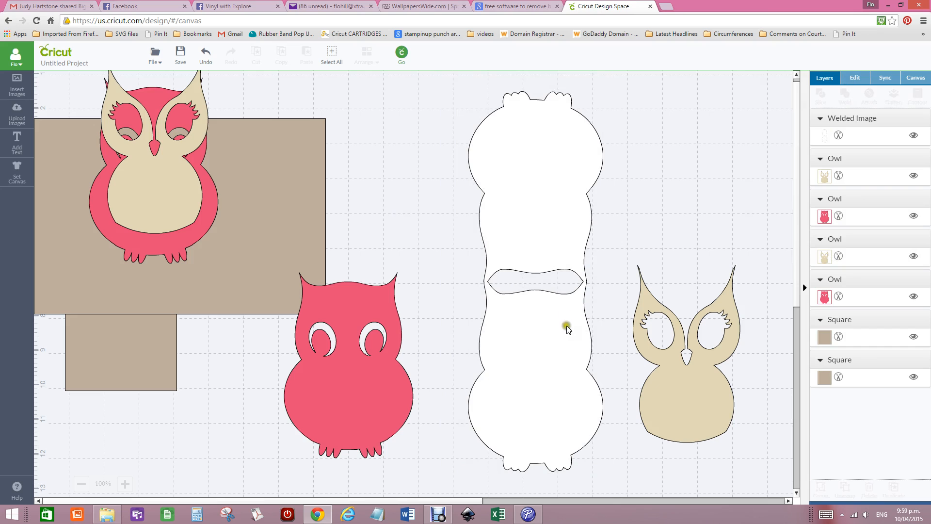
Bring the loose pink owl layer to the front and place it on the upright half of the welded white shape
left_click_drag(365, 380, 501, 380)
left_click(366, 55)
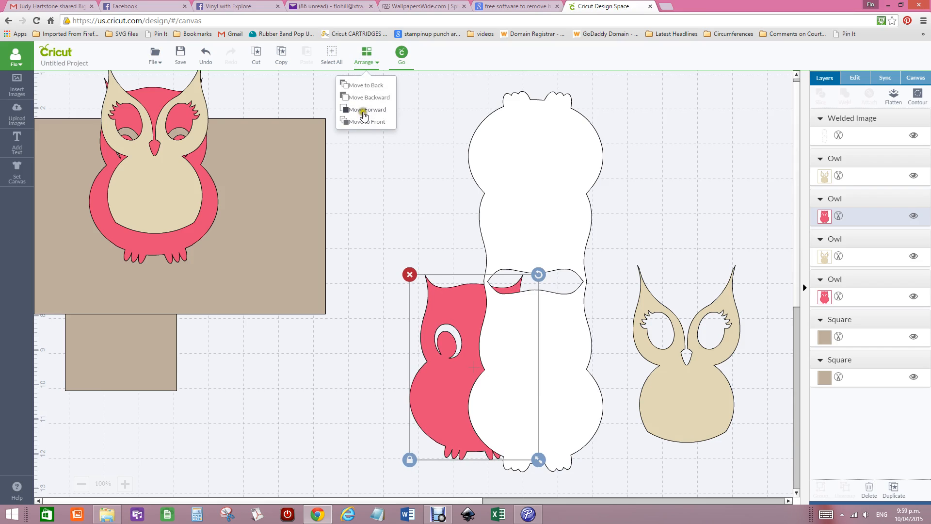
left_click(367, 111)
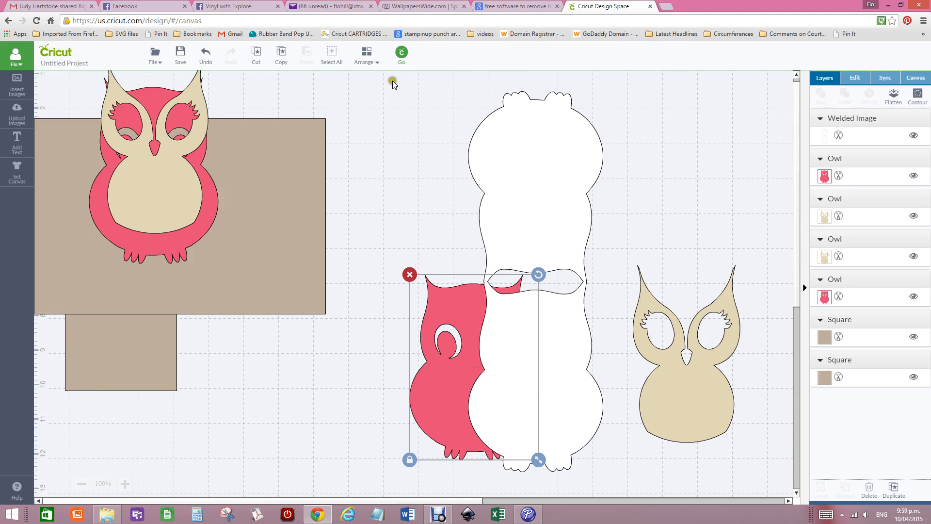
left_click(367, 54)
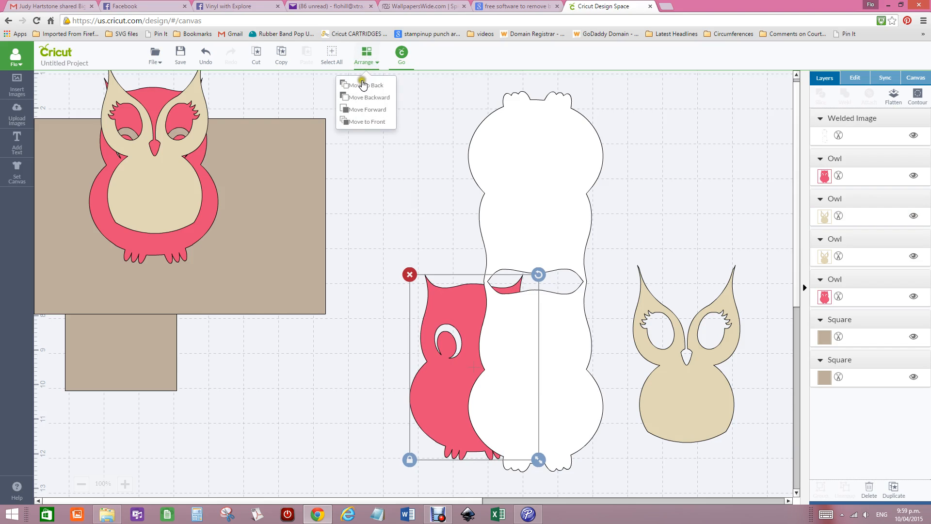
left_click(365, 122)
left_click_drag(461, 383, 525, 389)
Bring the loose tan owl layer to the front and fit it over the pink owl on the welded shape
left_click_drag(682, 403, 616, 402)
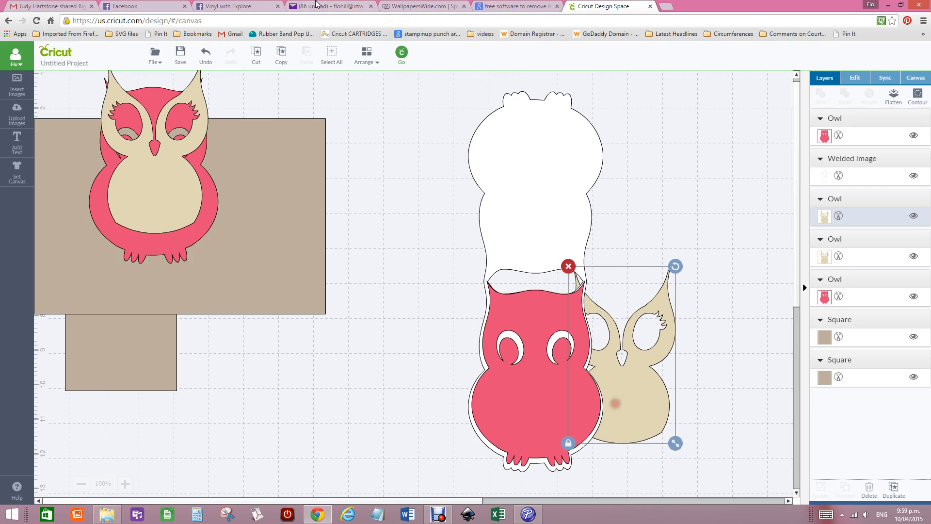
left_click(366, 61)
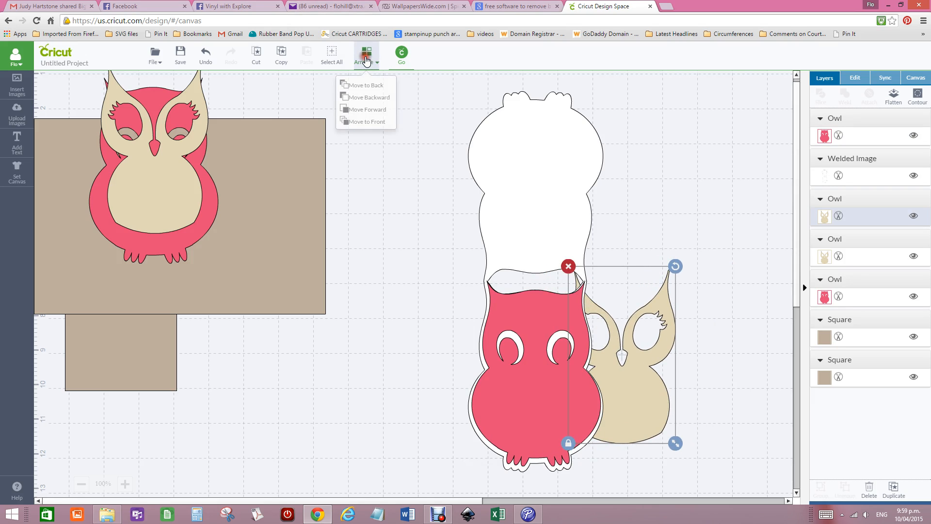
left_click(368, 122)
left_click_drag(633, 353, 549, 365)
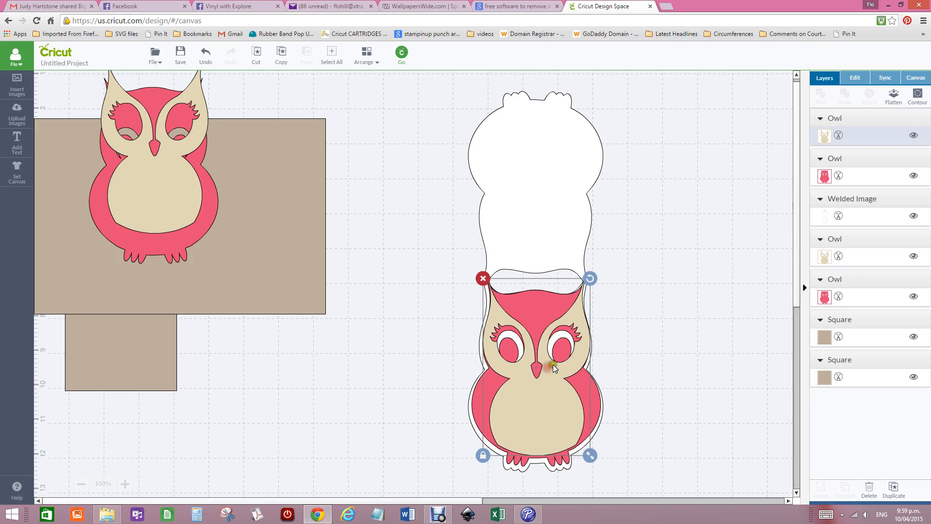